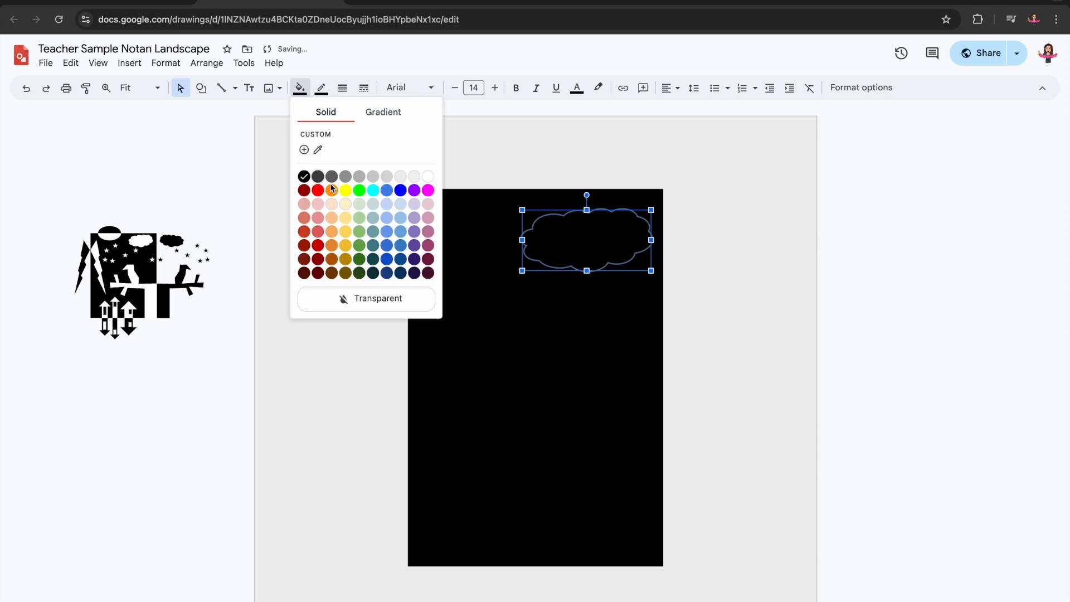
# Fill the cloud white and place a horizontally flipped duplicate of it just outside the black rectangle's right edge
pyautogui.click(430, 175)
pyautogui.moveTo(538, 224); pyautogui.dragTo(627, 255)
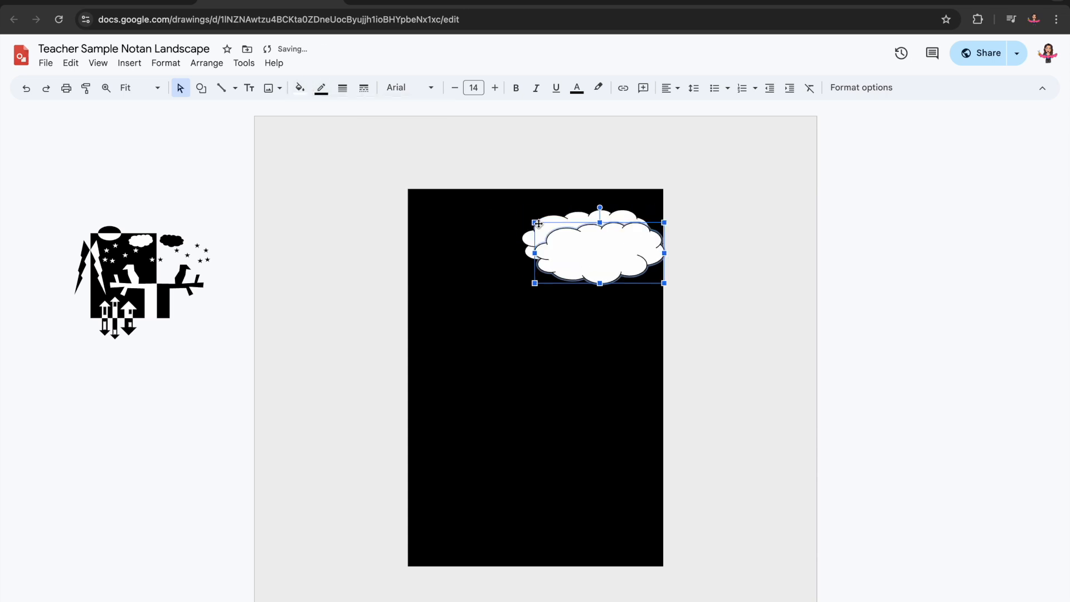
pyautogui.click(884, 89)
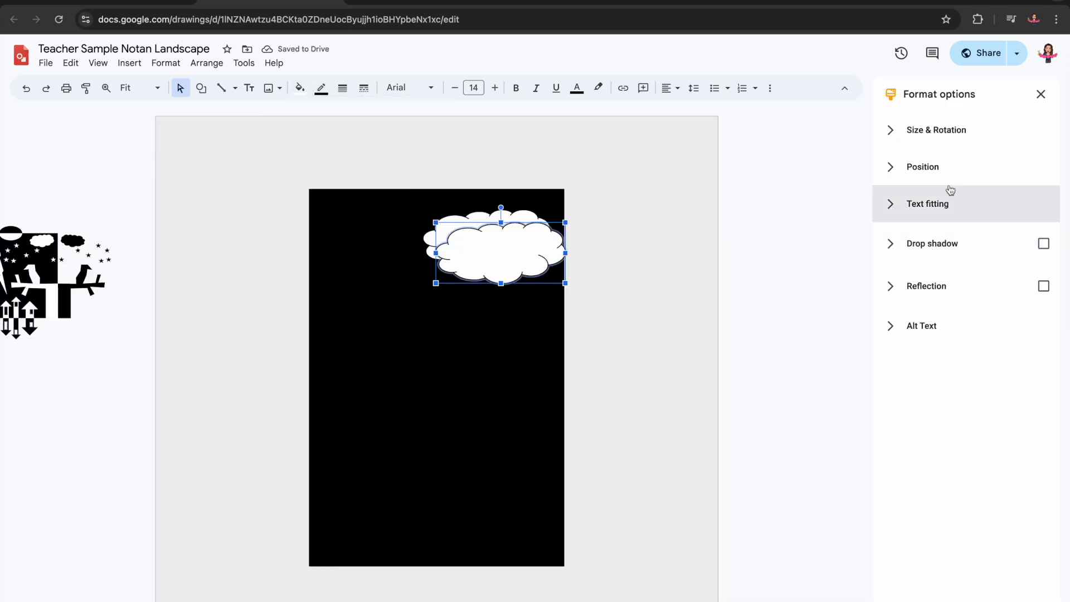
pyautogui.click(956, 134)
pyautogui.click(976, 338)
pyautogui.moveTo(515, 260); pyautogui.dragTo(658, 249)
# Fill the flipped cloud outside the rectangle with black
pyautogui.click(299, 87)
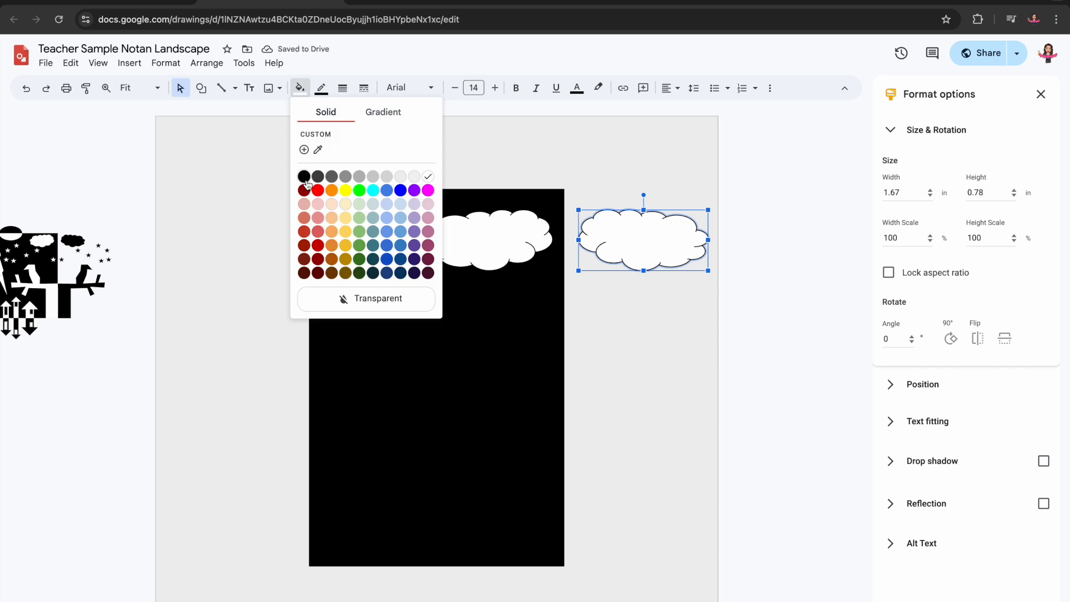
pyautogui.click(305, 176)
pyautogui.hscroll(-1, 174, 347)
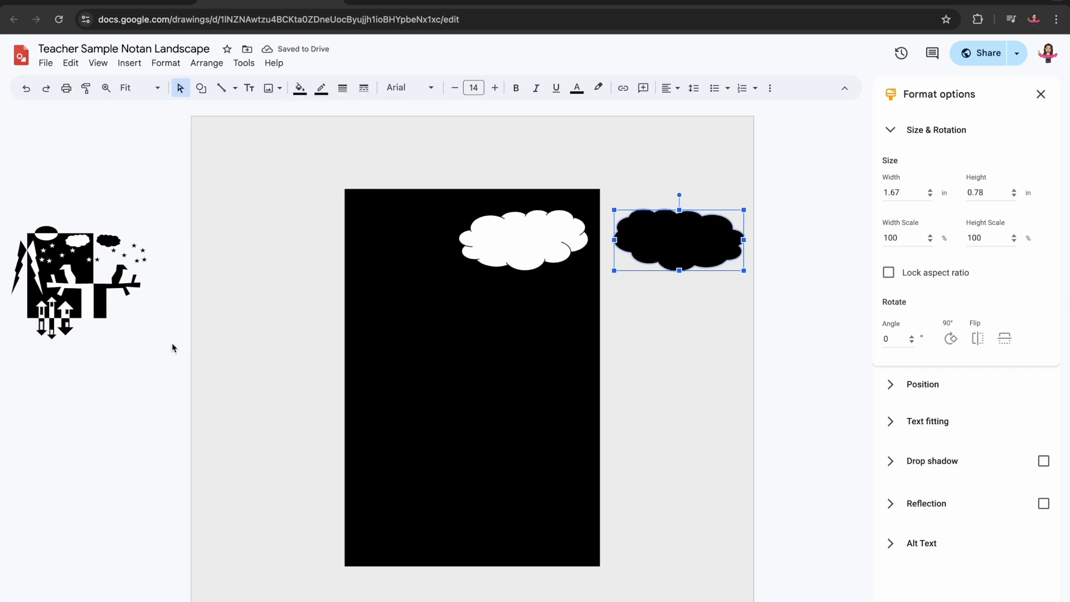
# Draw a rectangle about 0.46 by 0.78 in at the black rectangle's lower-left edge and fill it white
pyautogui.click(201, 87)
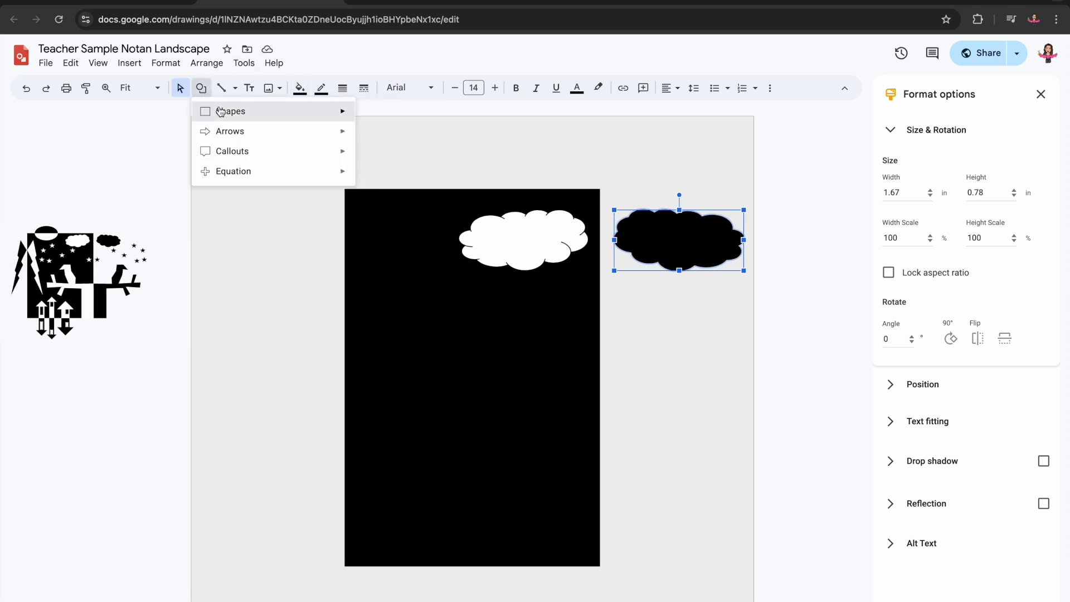
pyautogui.moveTo(245, 113)
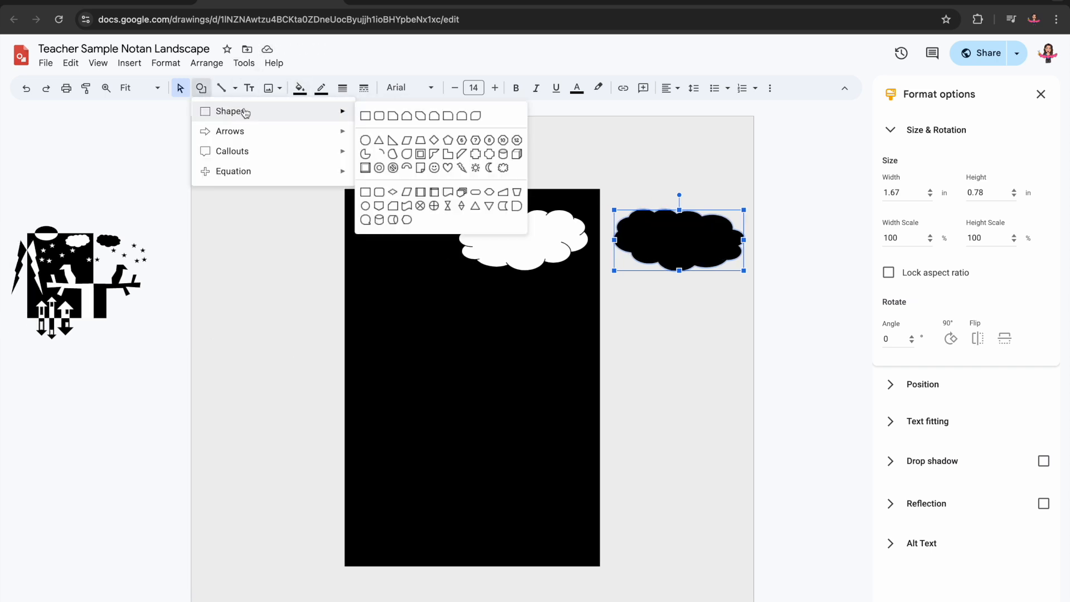
pyautogui.click(365, 115)
pyautogui.moveTo(382, 568); pyautogui.dragTo(417, 507)
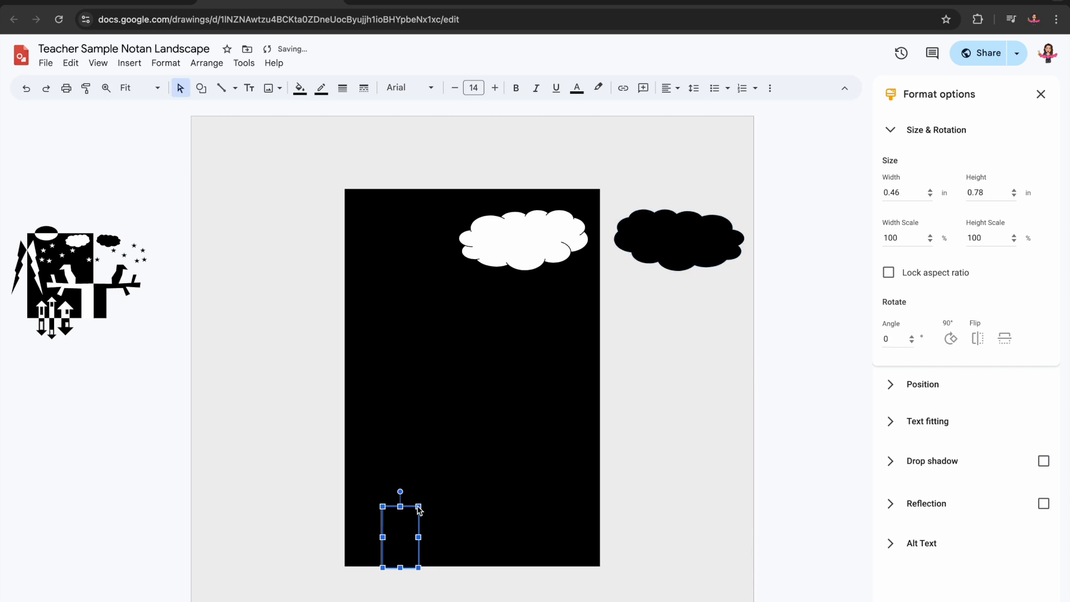
pyautogui.click(300, 87)
pyautogui.click(430, 179)
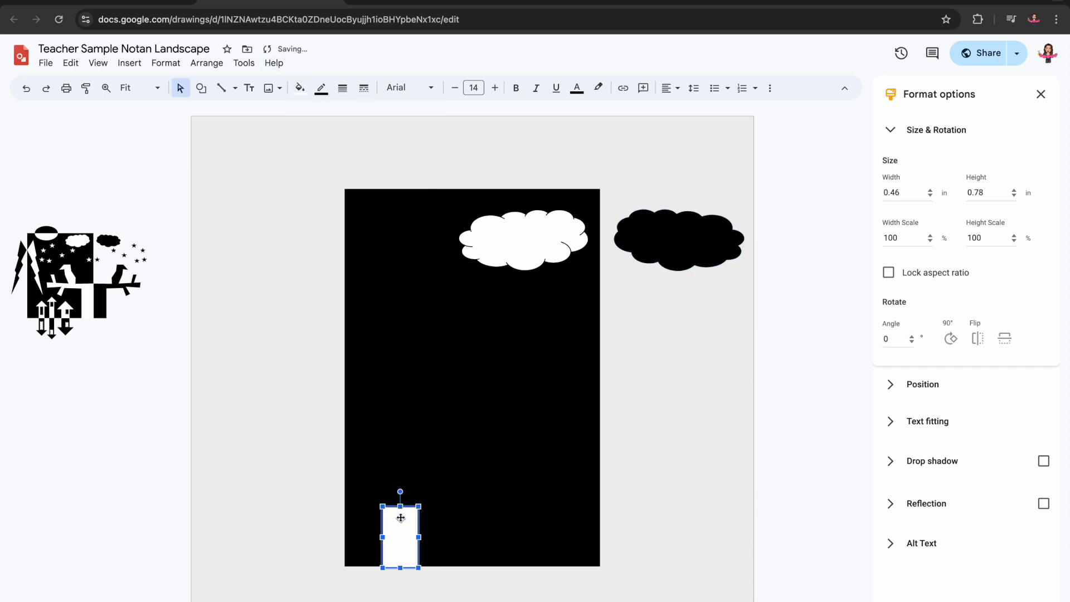
# Duplicate the white building twice along the bottom edge, making one about 1.04 in tall and the other about 0.56 by 0.69 in
pyautogui.moveTo(400, 518); pyautogui.dragTo(448, 487)
pyautogui.hotkey('ctrl', 'd')
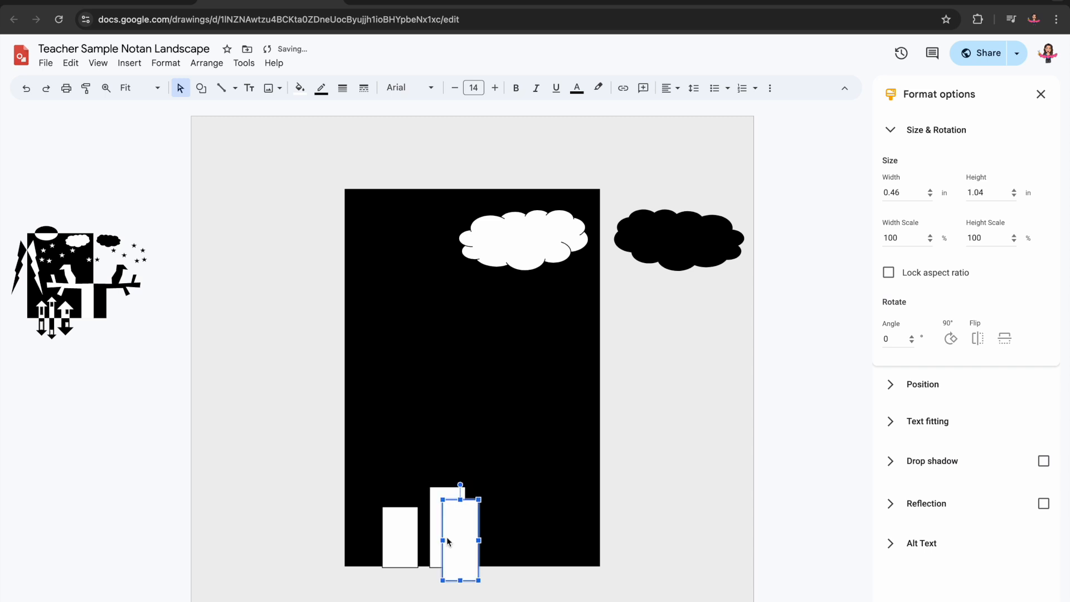
pyautogui.moveTo(465, 544); pyautogui.dragTo(507, 530)
pyautogui.moveTo(506, 487); pyautogui.dragTo(504, 542)
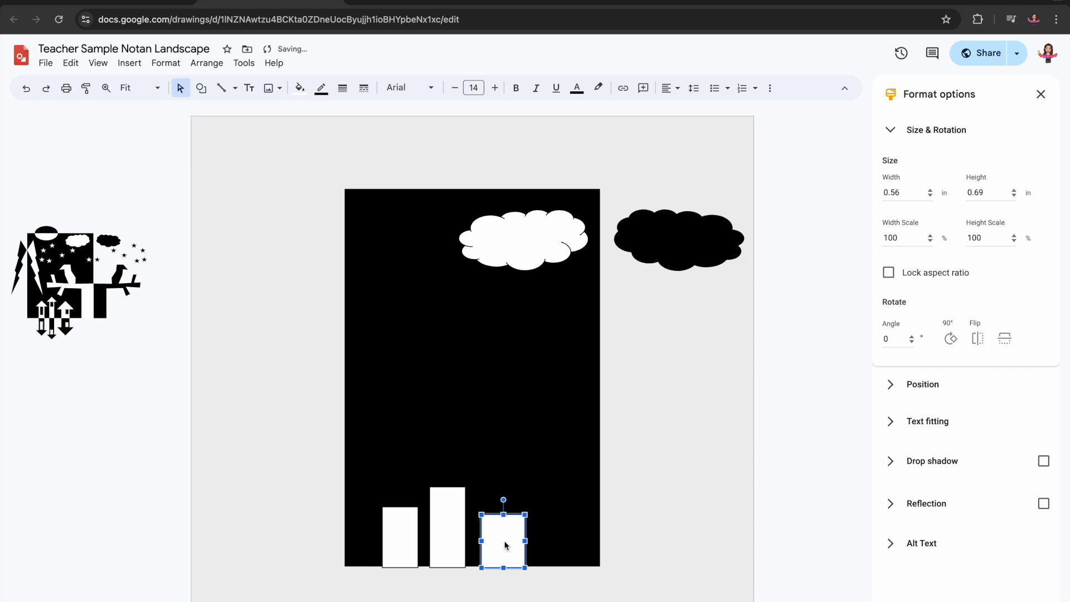
pyautogui.click(300, 88)
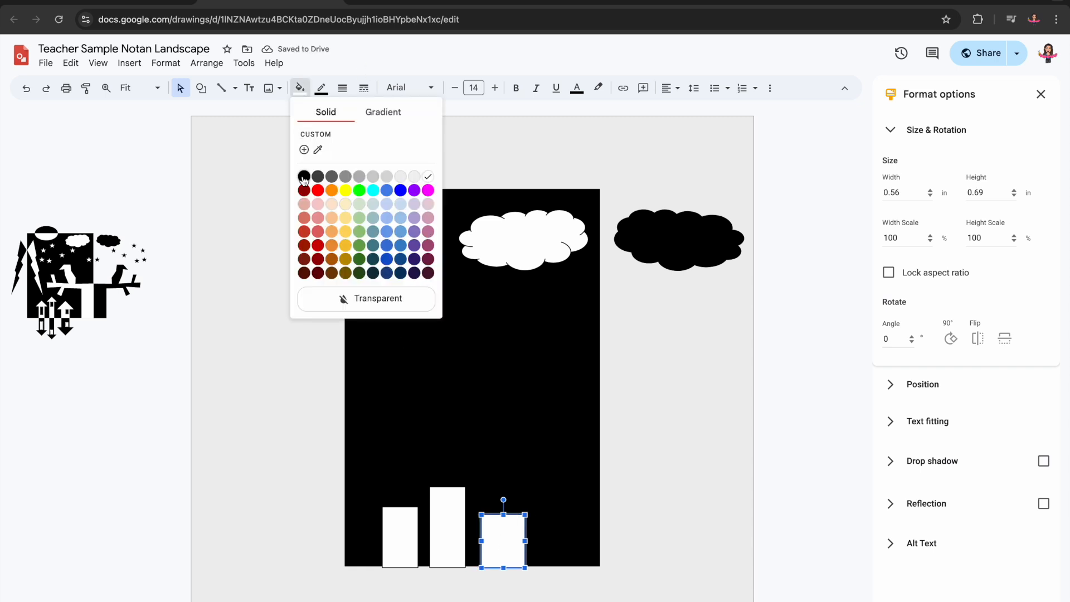
# Add a triangle roof about 0.61 by 0.4 in on top of the first building and fill it white
pyautogui.click(203, 89)
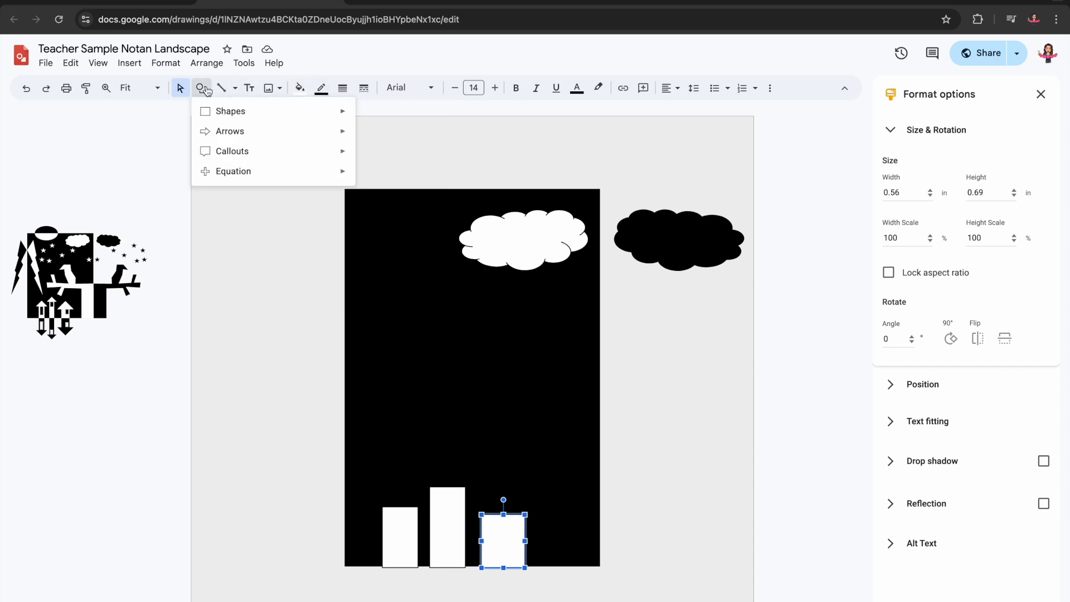
pyautogui.moveTo(255, 115)
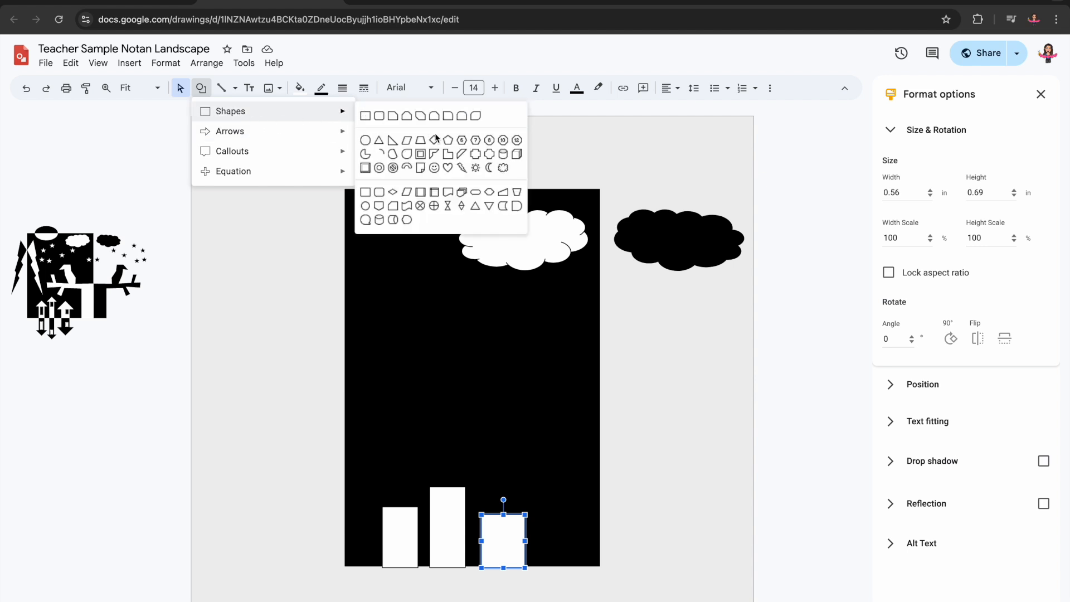
pyautogui.click(379, 140)
pyautogui.moveTo(375, 508)
pyautogui.mouseDown()
pyautogui.moveTo(420, 492)
pyautogui.moveTo(424, 478)
pyautogui.mouseUp()
pyautogui.click(299, 88)
pyautogui.click(353, 302)
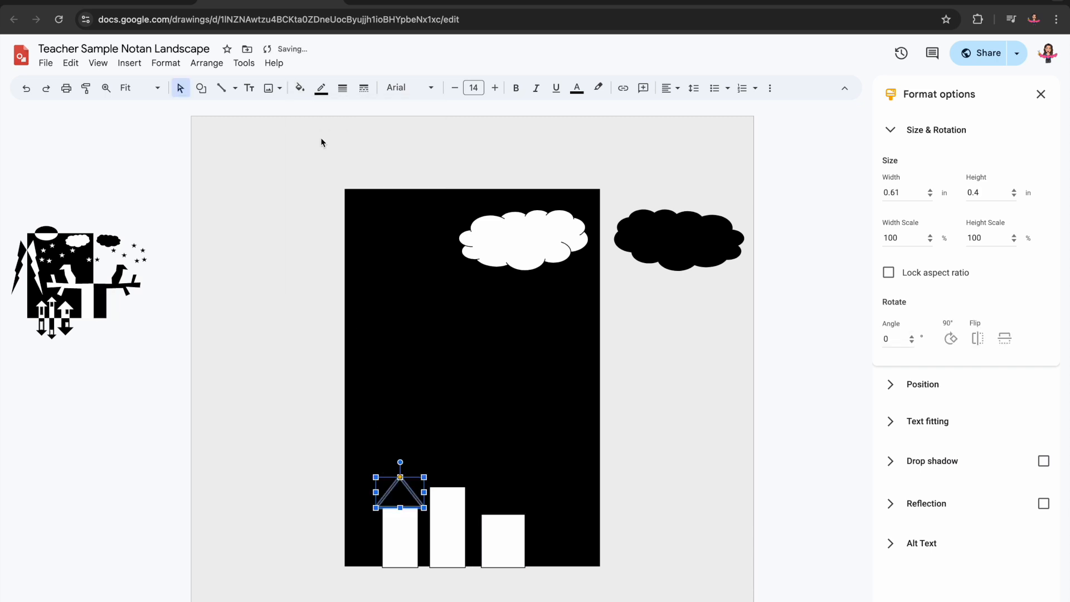
pyautogui.click(300, 90)
pyautogui.click(427, 175)
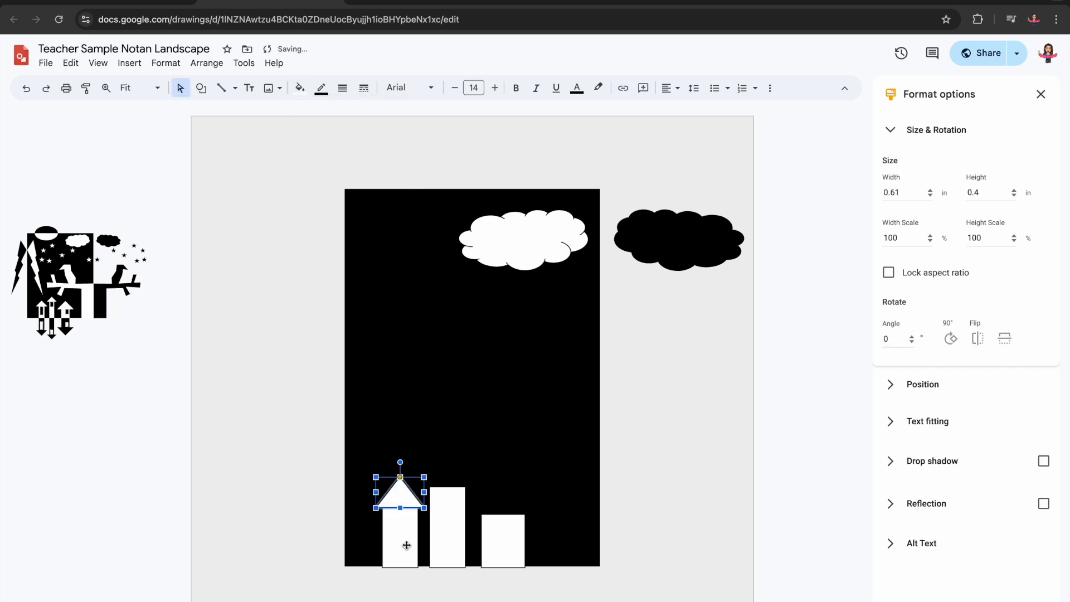
# Duplicate the triangle roof onto the other two buildings, reshaping the third roof to about 0.73 by 0.26 in
pyautogui.hotkey('ctrl', 'd')
pyautogui.moveTo(414, 506); pyautogui.dragTo(507, 500)
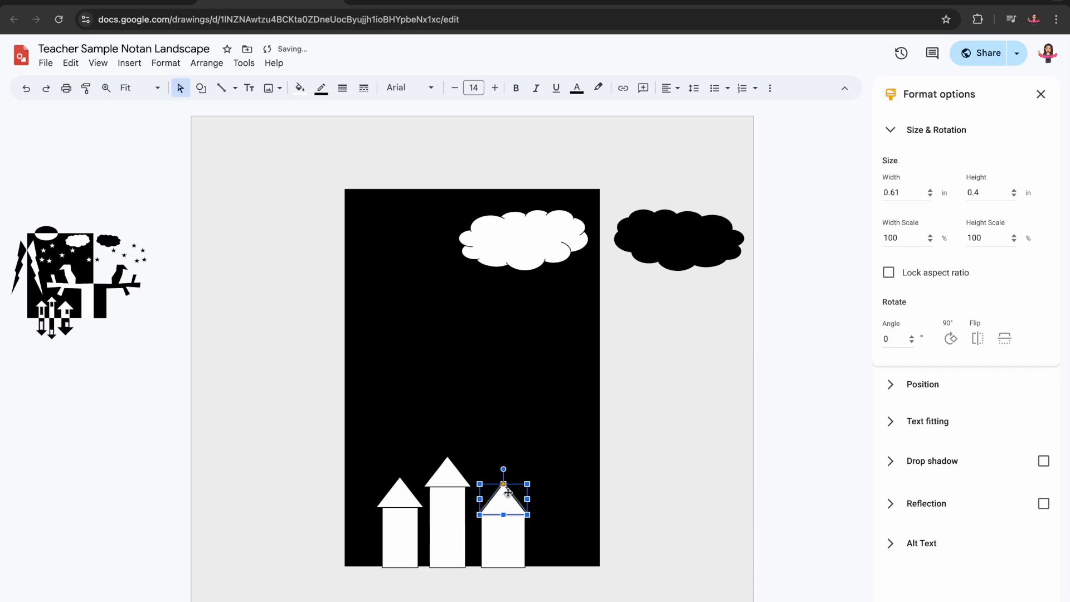
pyautogui.moveTo(504, 497)
pyautogui.mouseDown()
pyautogui.moveTo(536, 494)
pyautogui.moveTo(502, 512)
pyautogui.mouseUp()
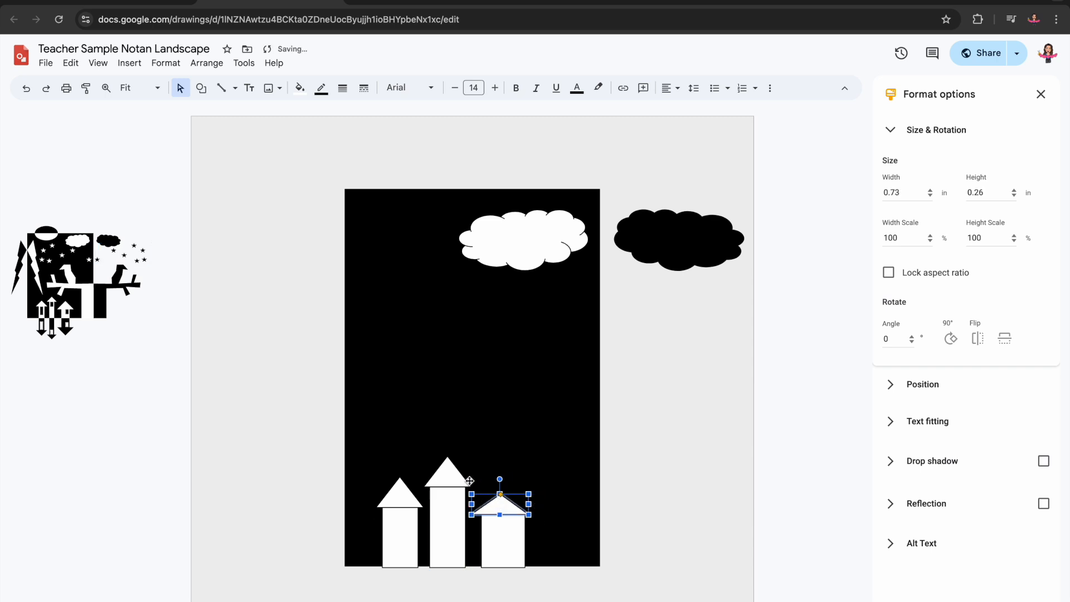
# Make the borders of the black rectangle, both clouds and all the house shapes transparent
pyautogui.moveTo(702, 568); pyautogui.dragTo(348, 162)
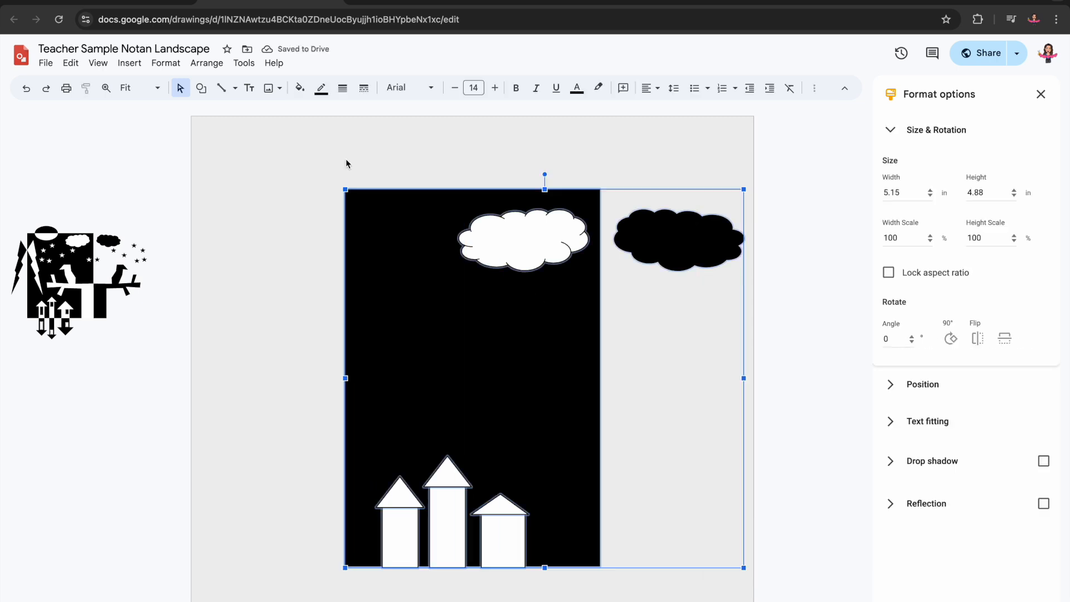
pyautogui.click(321, 88)
pyautogui.click(366, 276)
pyautogui.click(311, 359)
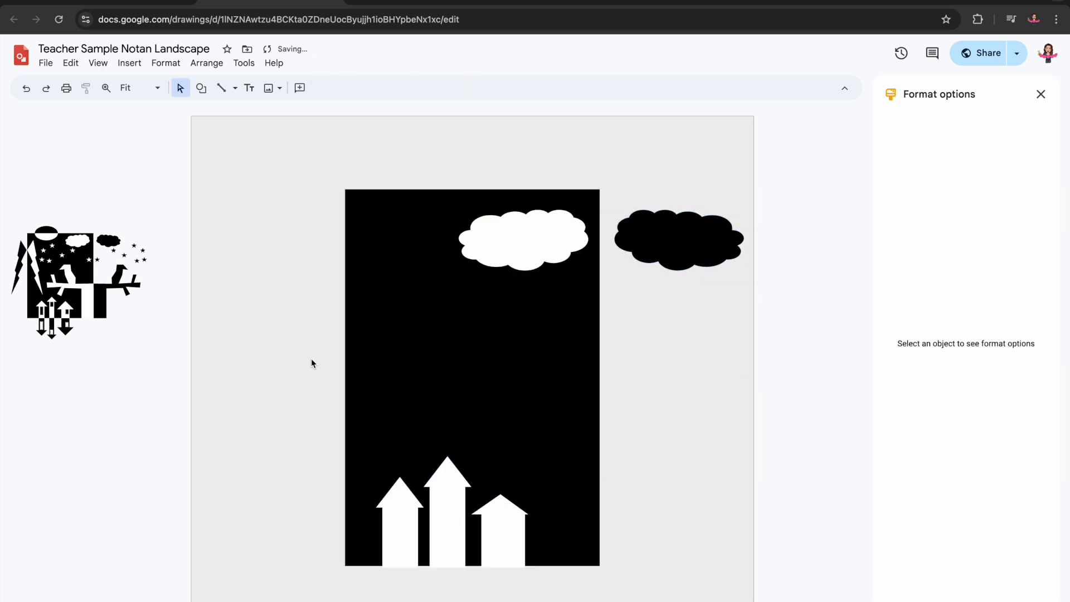
# Widen the third house's roof to about 0.81 in
pyautogui.click(508, 506)
pyautogui.moveTo(529, 505); pyautogui.dragTo(535, 505)
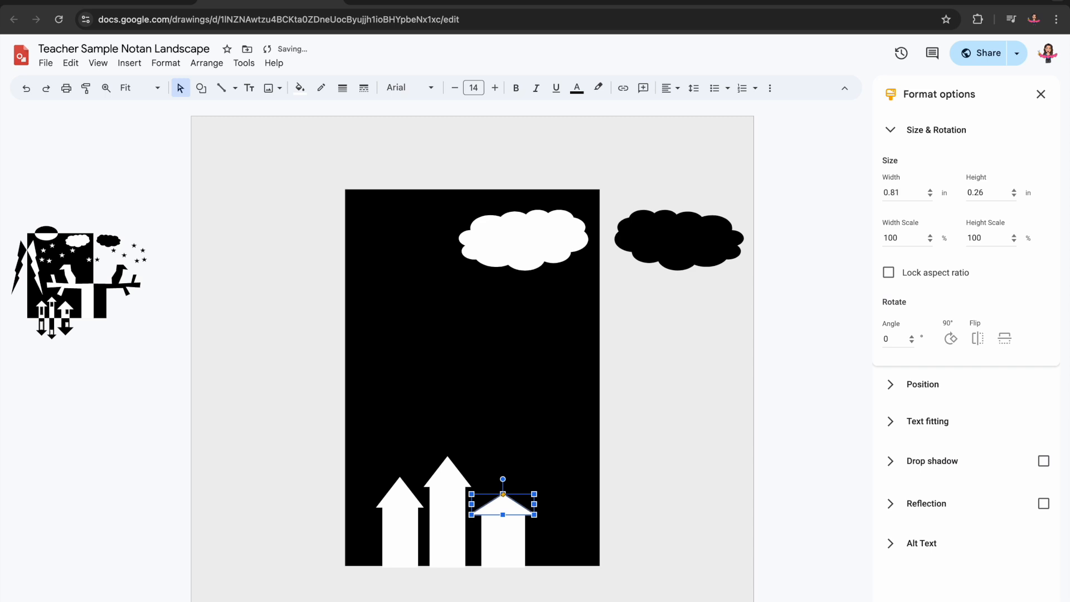
pyautogui.click(607, 585)
# Duplicate all three houses with their roofs, flip the copies vertically and align them directly below the black rectangle's bottom edge
pyautogui.click(511, 555)
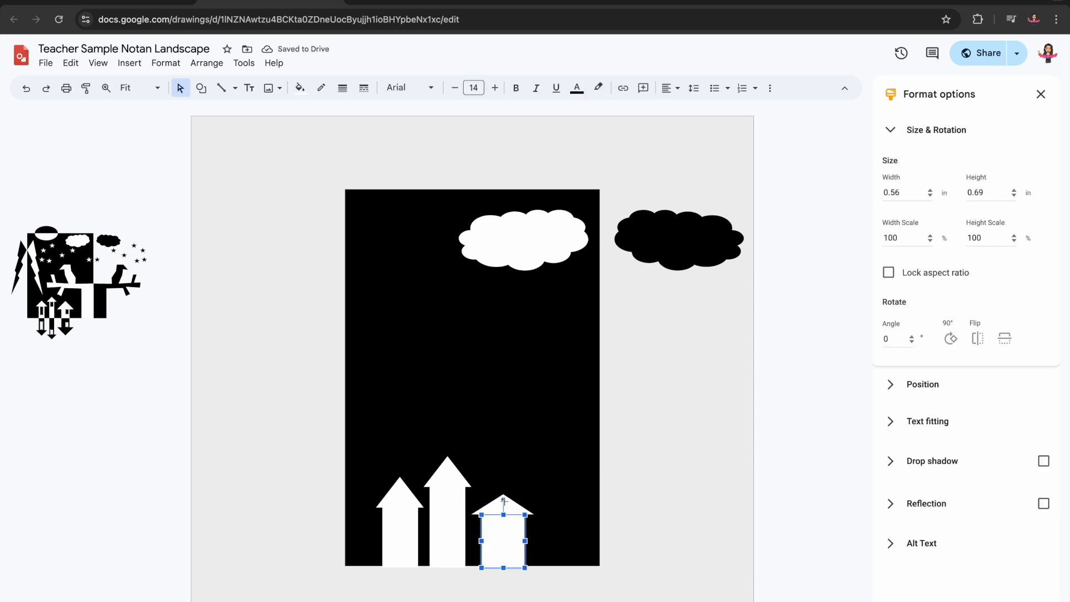
pyautogui.keyDown('shift'); pyautogui.click(515, 509); pyautogui.keyUp('shift')
pyautogui.keyDown('shift'); pyautogui.click(447, 534); pyautogui.keyUp('shift')
pyautogui.keyDown('shift'); pyautogui.click(449, 475); pyautogui.keyUp('shift')
pyautogui.keyDown('shift'); pyautogui.click(409, 546); pyautogui.keyUp('shift')
pyautogui.keyDown('shift'); pyautogui.click(407, 500); pyautogui.keyUp('shift')
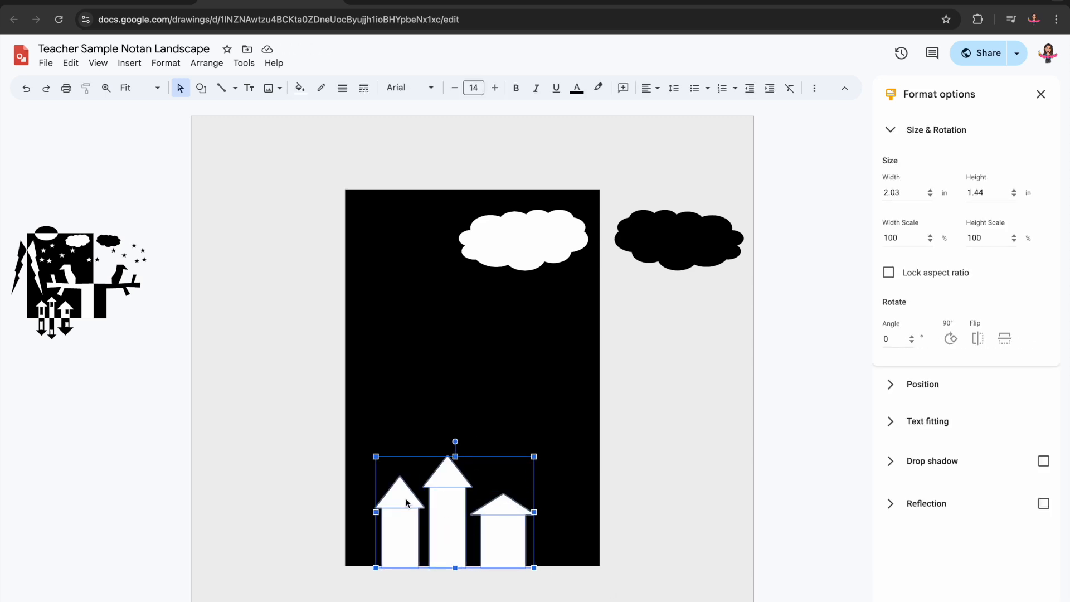
pyautogui.click(1004, 338)
pyautogui.scroll(-5, 502, 530)
pyautogui.moveTo(508, 519); pyautogui.dragTo(499, 579)
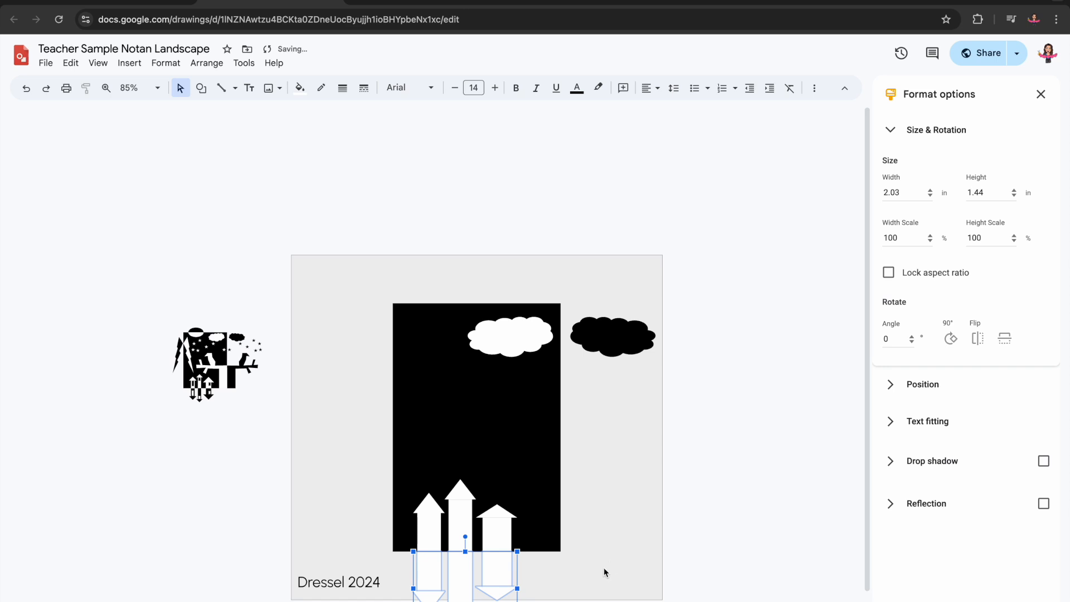
# Widen the drawing page slightly beyond the black cloud
pyautogui.click(606, 575)
pyautogui.moveTo(658, 595); pyautogui.dragTo(674, 599)
# Fill the upside-down houses and roofs below the black rectangle with black
pyautogui.click(499, 583)
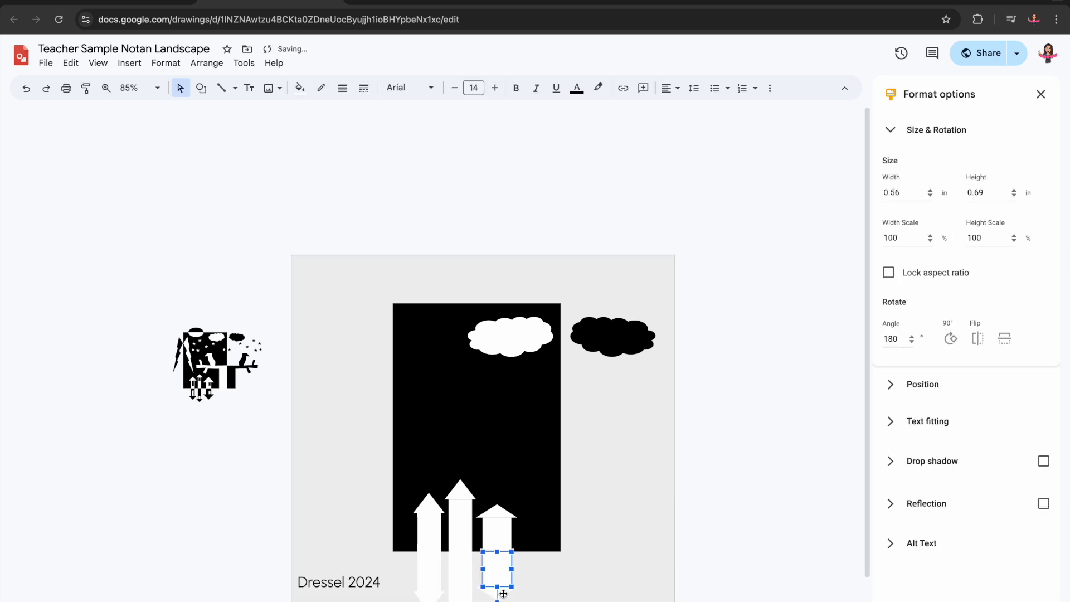
pyautogui.keyDown('shift'); pyautogui.click(457, 589); pyautogui.keyUp('shift')
pyautogui.keyDown('shift'); pyautogui.click(430, 588); pyautogui.keyUp('shift')
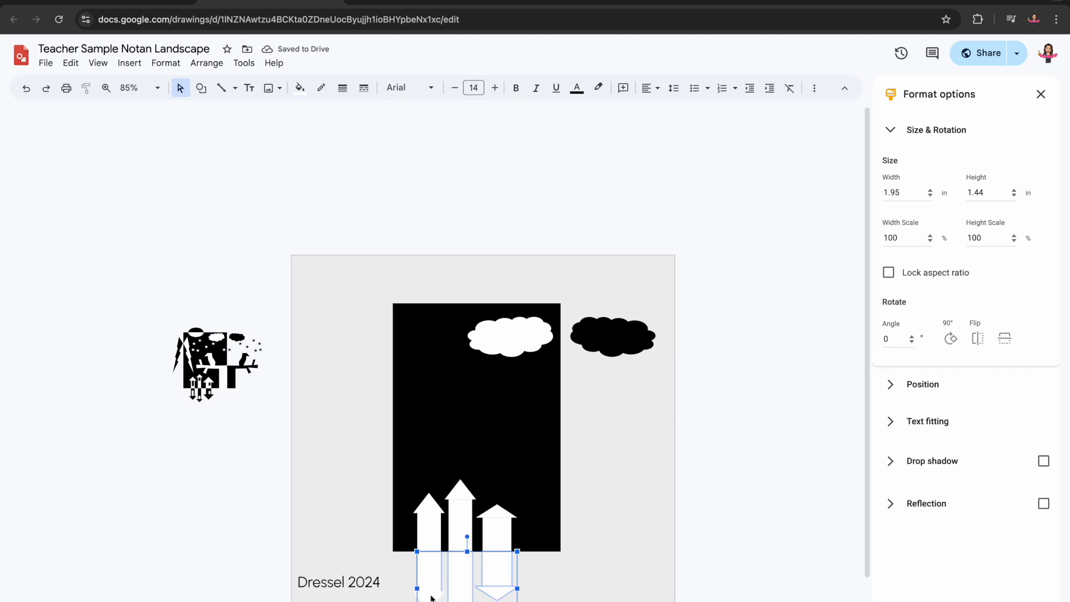
pyautogui.click(300, 87)
pyautogui.click(304, 178)
pyautogui.click(356, 389)
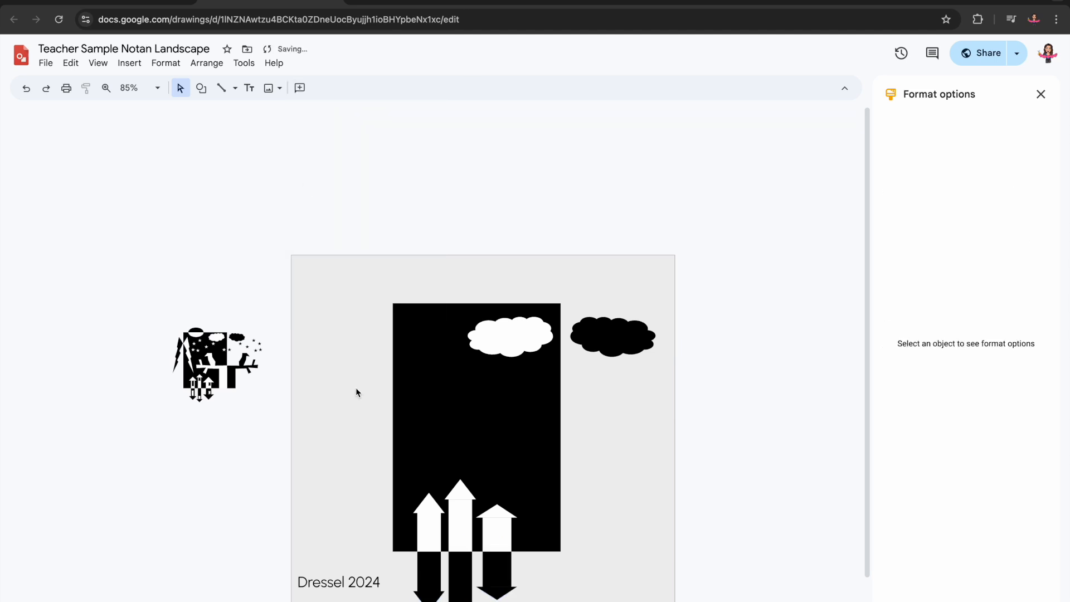
# Draw a rectangular opening about 0.3 by 0.56 in inside the first white house and fill it black
pyautogui.scroll(5, 497, 339)
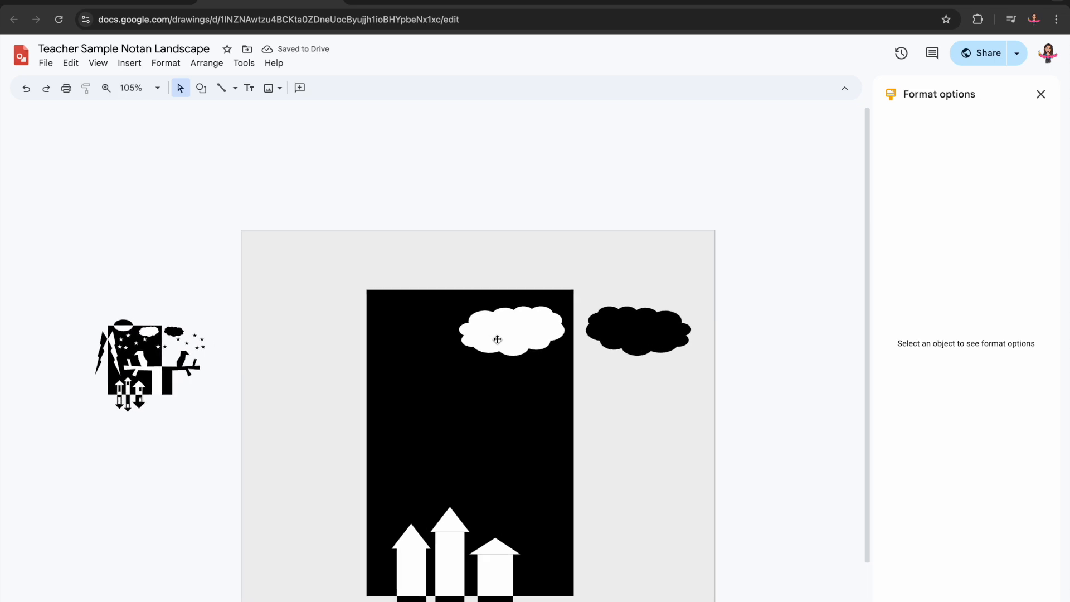
pyautogui.scroll(2, 497, 339)
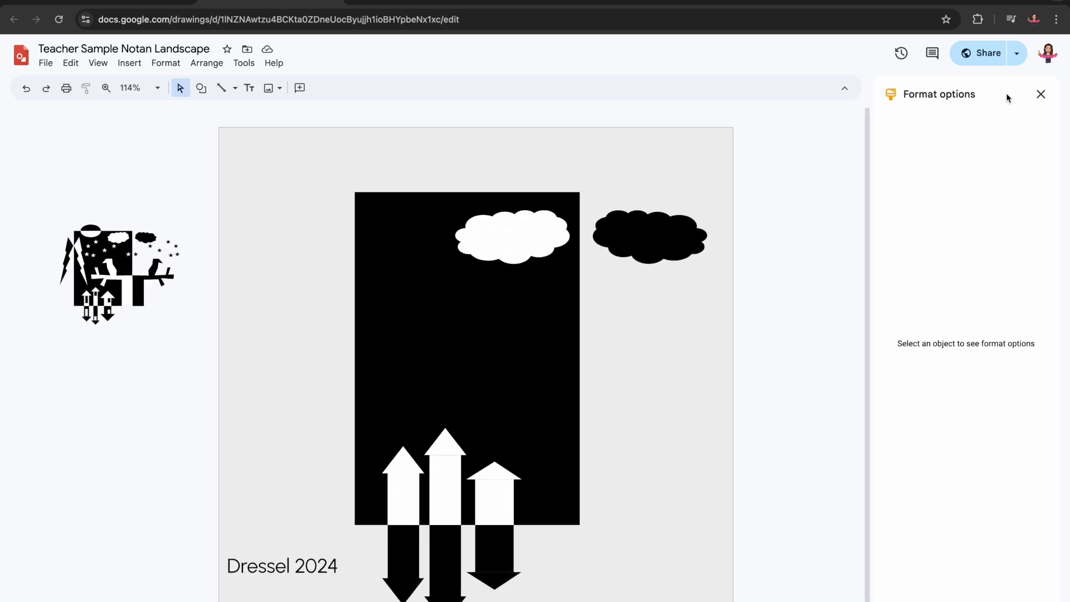
pyautogui.click(201, 88)
pyautogui.moveTo(234, 112)
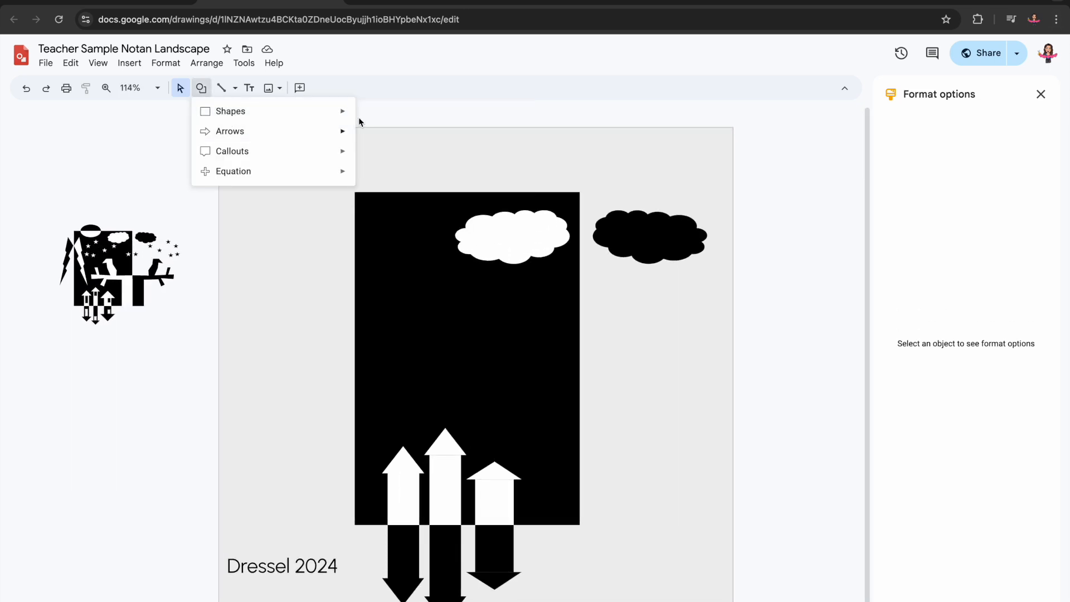
pyautogui.click(365, 116)
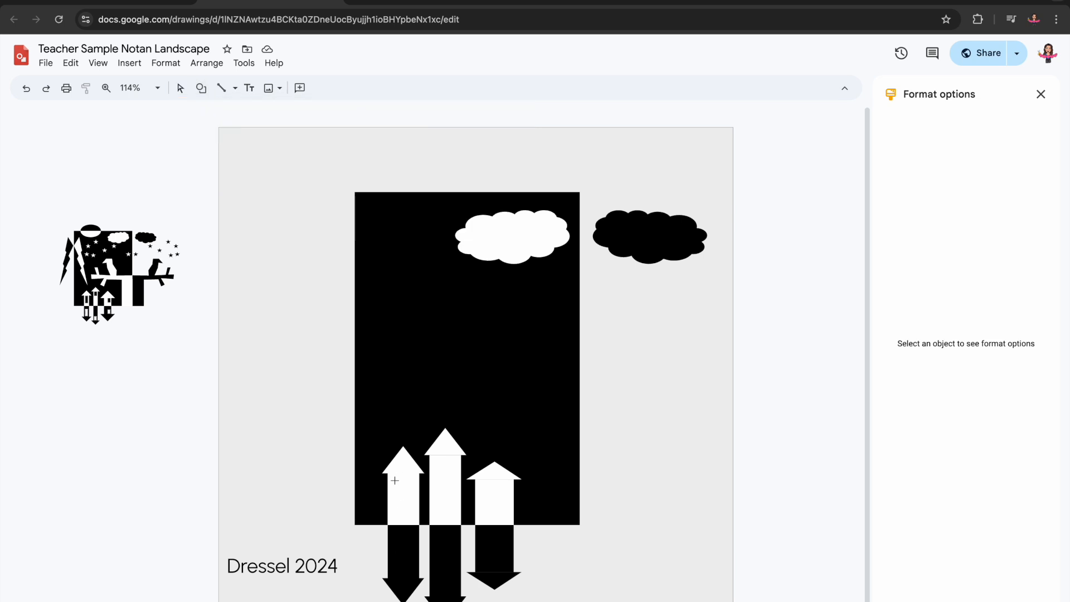
pyautogui.moveTo(393, 477); pyautogui.dragTo(415, 516)
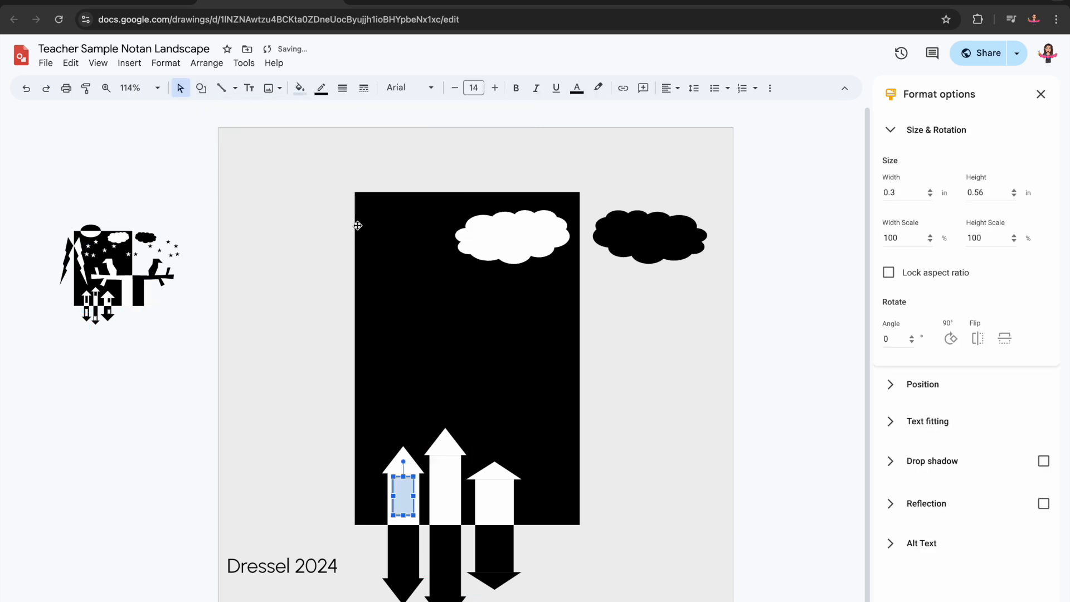
pyautogui.click(300, 88)
pyautogui.click(304, 176)
# Duplicate the black opening onto the second and third white houses, shortening the copies to about 0.28 in high
pyautogui.hotkey('ctrl', 'd')
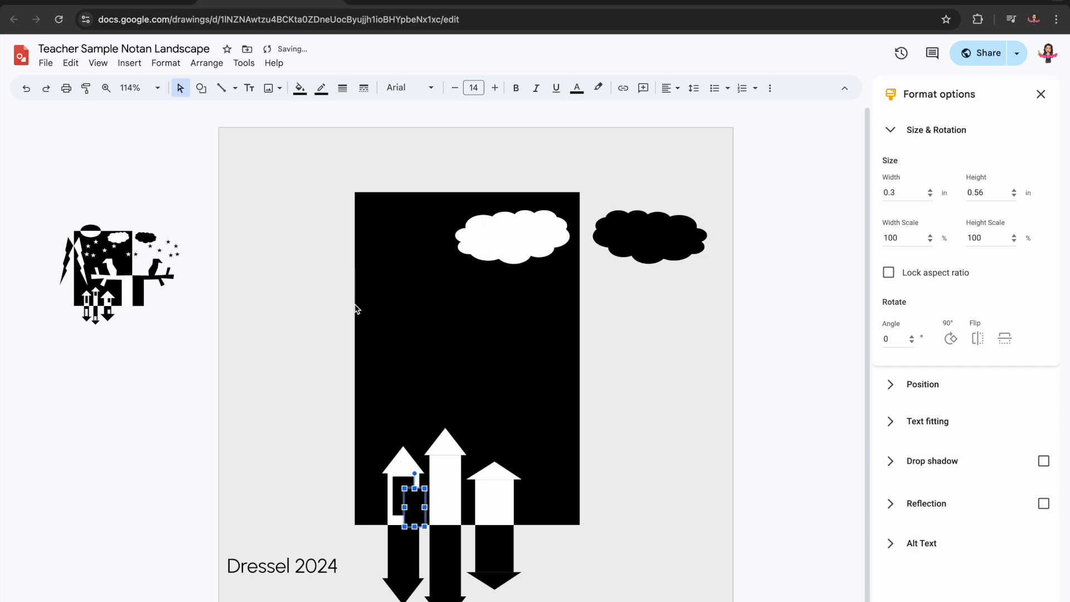
pyautogui.moveTo(418, 504); pyautogui.dragTo(501, 497)
pyautogui.hotkey('ctrl', 'd')
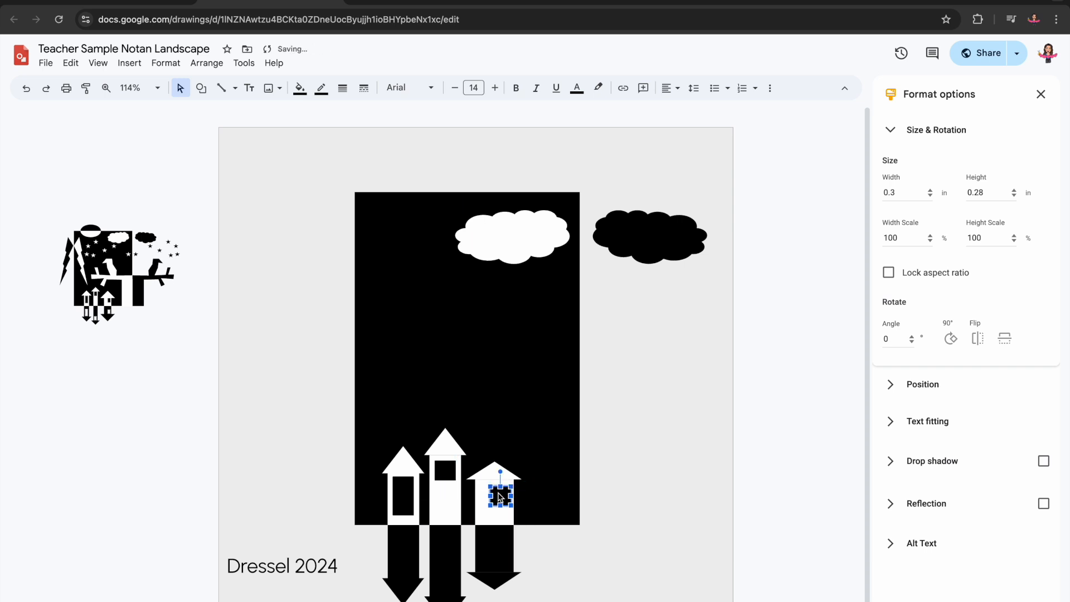
# Duplicate the three black openings together and fill the copies white
pyautogui.keyDown('shift'); pyautogui.click(449, 471); pyautogui.keyUp('shift')
pyautogui.keyDown('shift'); pyautogui.click(404, 495); pyautogui.keyUp('shift')
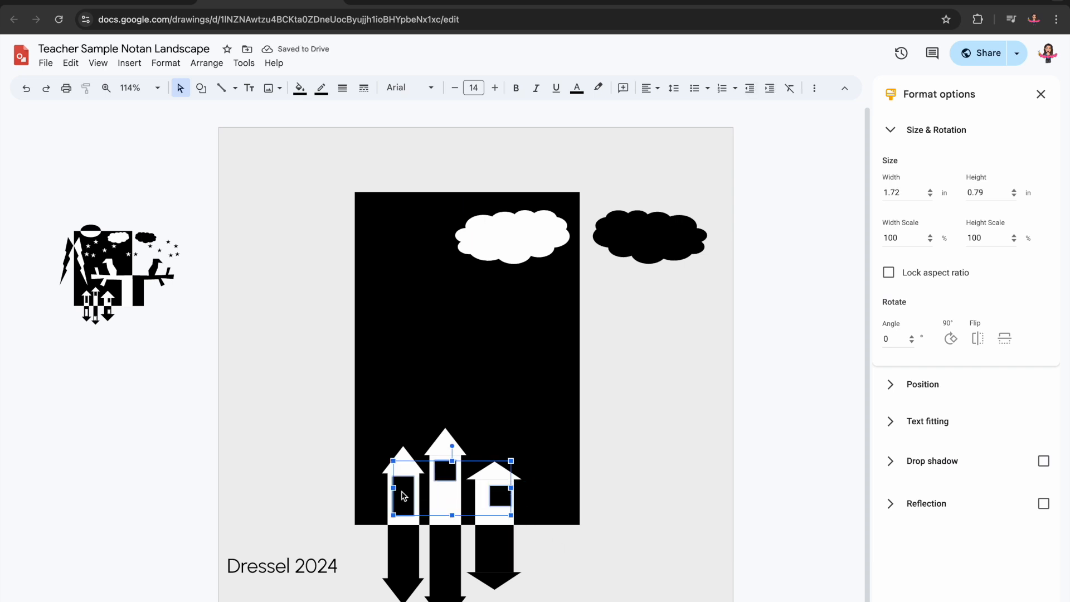
pyautogui.hotkey('ctrl', 'd')
pyautogui.click(299, 88)
pyautogui.click(427, 177)
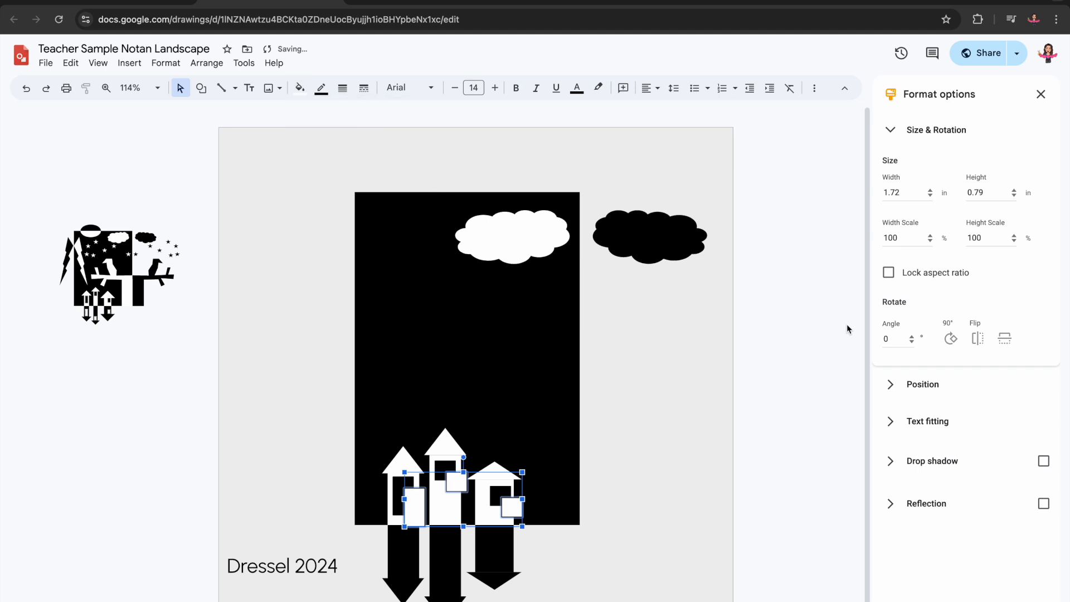
# Flip the three white openings vertically and position them on the upside-down black houses to mirror the black openings above
pyautogui.click(1004, 341)
pyautogui.moveTo(456, 517); pyautogui.dragTo(445, 543)
pyautogui.press('Down')
pyautogui.press('Down')
pyautogui.press('Down')
pyautogui.press('Down')
pyautogui.press('Down')
pyautogui.press('Down')
pyautogui.press('Down')
pyautogui.press('Down')
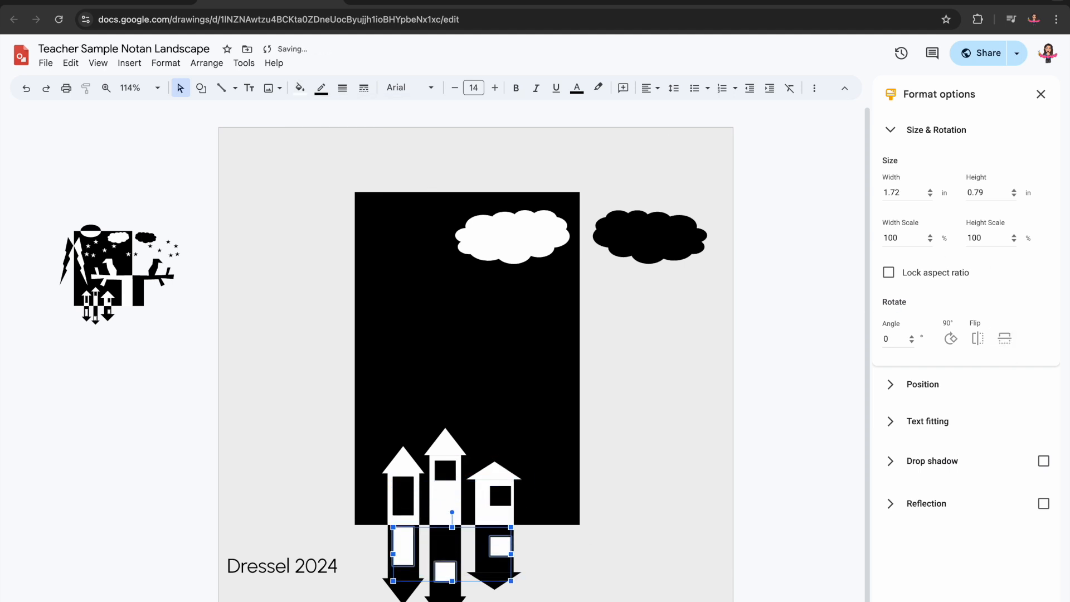
pyautogui.click(567, 557)
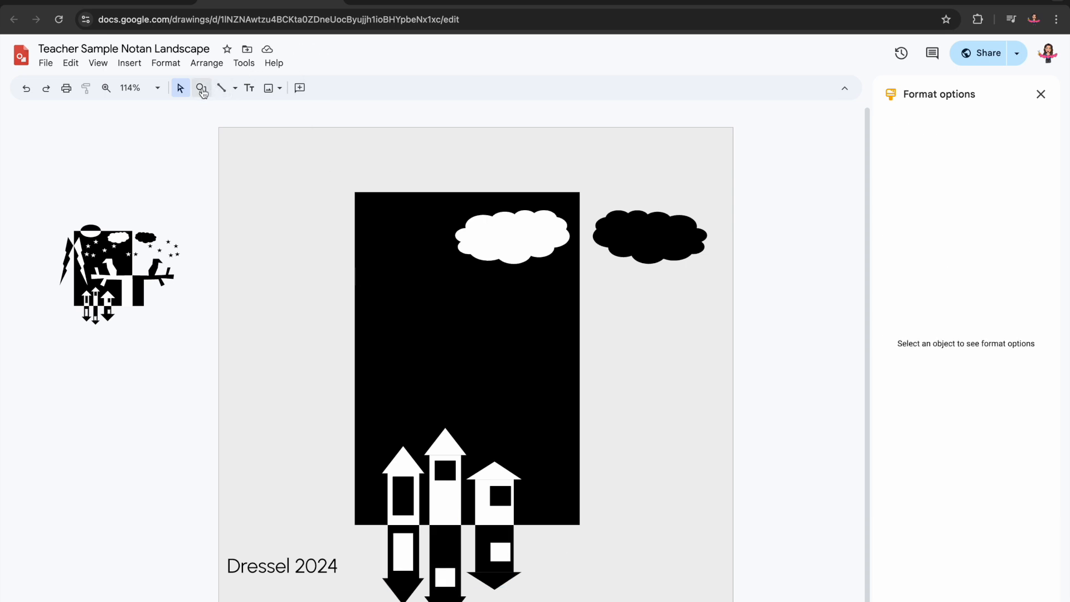
# Draw a five-point star about 0.36 by 0.4 in in the black rectangle and duplicate it into nine stars scattered around the white cloud
pyautogui.click(201, 88)
pyautogui.moveTo(219, 111)
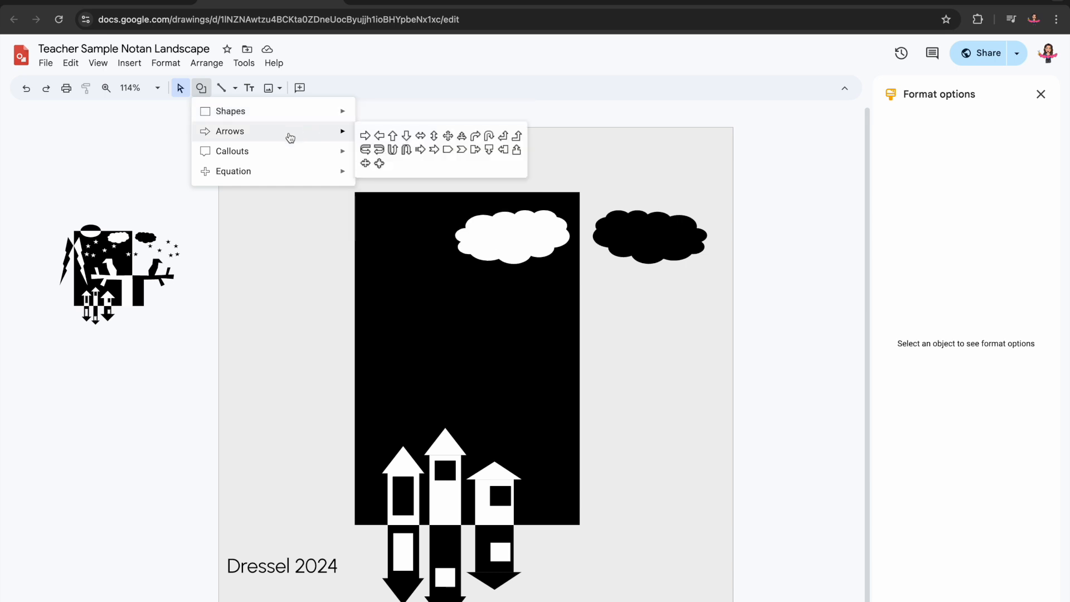
pyautogui.moveTo(282, 150)
pyautogui.click(407, 158)
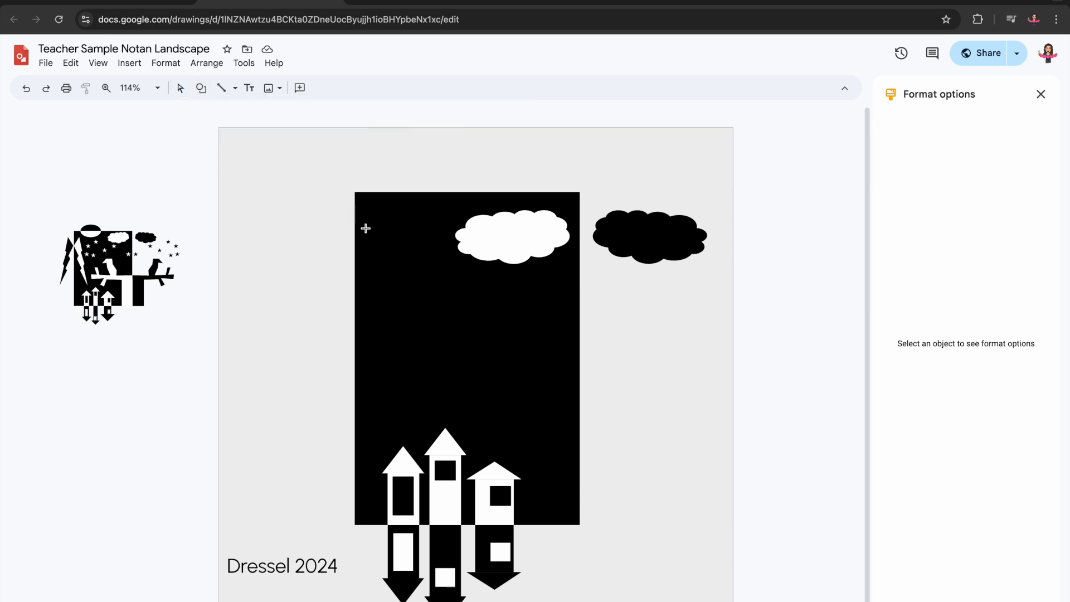
pyautogui.moveTo(377, 236)
pyautogui.mouseDown()
pyautogui.moveTo(403, 263)
pyautogui.moveTo(424, 218)
pyautogui.moveTo(418, 271)
pyautogui.moveTo(494, 291)
pyautogui.moveTo(464, 307)
pyautogui.moveTo(469, 318)
pyautogui.moveTo(551, 295)
pyautogui.moveTo(550, 285)
pyautogui.moveTo(433, 311)
pyautogui.moveTo(402, 306)
pyautogui.moveTo(415, 319)
pyautogui.moveTo(381, 283)
pyautogui.mouseUp()
pyautogui.hotkey('ctrl', 'd')
pyautogui.hotkey('ctrl', 'd')
pyautogui.hotkey('ctrl', 'd')
pyautogui.hotkey('ctrl', 'd')
pyautogui.hotkey('ctrl', 'd')
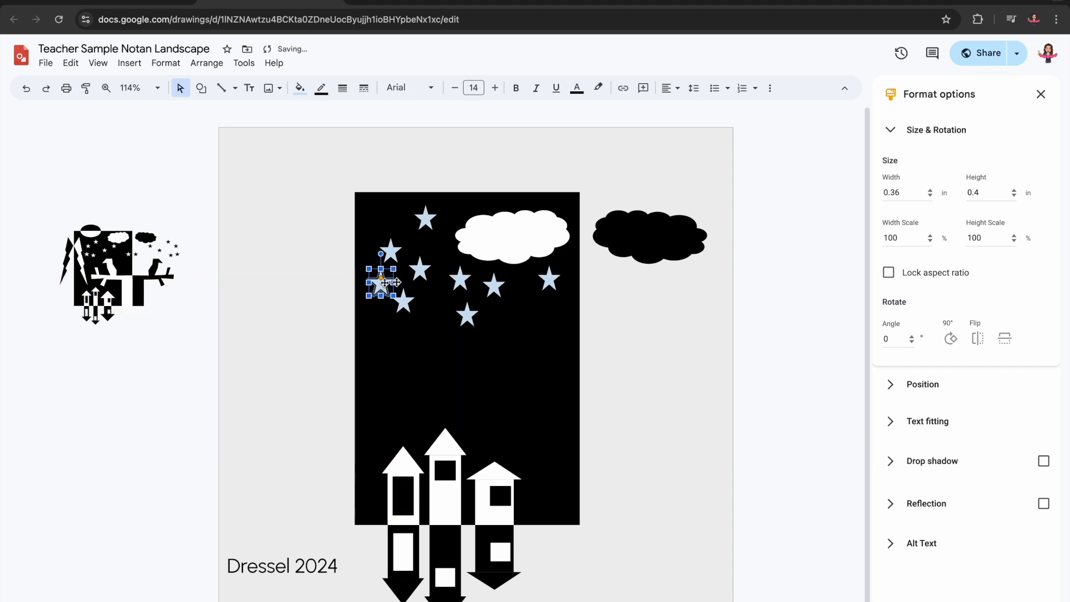
# Fill all nine stars inside the black rectangle with white
pyautogui.click(548, 279)
pyautogui.keyDown('shift'); pyautogui.click(492, 288); pyautogui.keyUp('shift')
pyautogui.keyDown('shift'); pyautogui.click(467, 315); pyautogui.keyUp('shift')
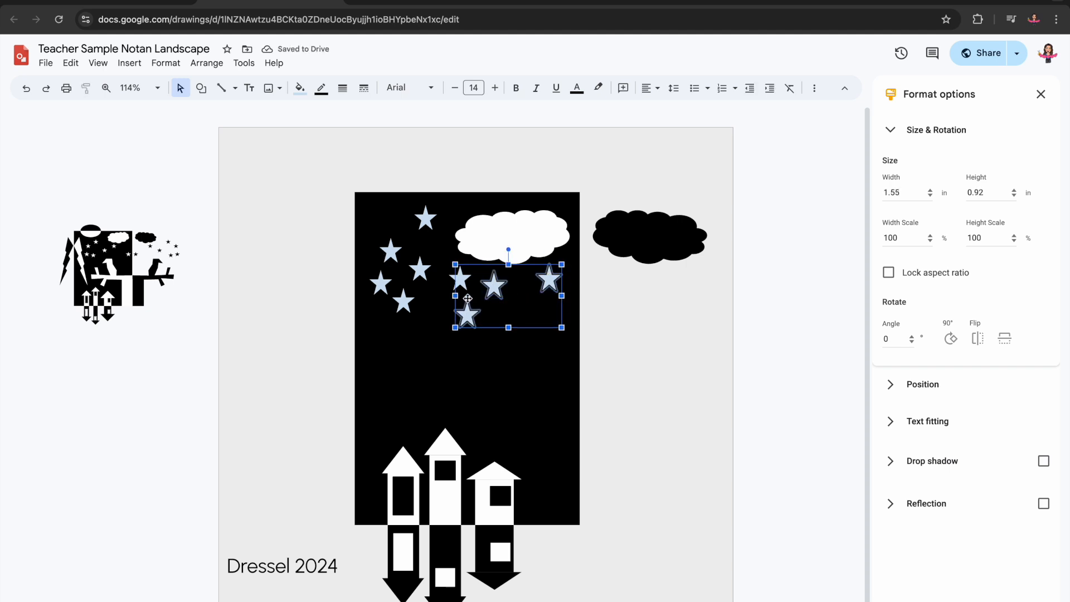
pyautogui.keyDown('shift'); pyautogui.click(460, 278); pyautogui.keyUp('shift')
pyautogui.keyDown('shift'); pyautogui.click(419, 272); pyautogui.keyUp('shift')
pyautogui.keyDown('shift'); pyautogui.click(403, 306); pyautogui.keyUp('shift')
pyautogui.keyDown('shift'); pyautogui.click(379, 284); pyautogui.keyUp('shift')
pyautogui.keyDown('shift'); pyautogui.click(390, 252); pyautogui.keyUp('shift')
pyautogui.keyDown('shift'); pyautogui.click(425, 218); pyautogui.keyUp('shift')
pyautogui.click(300, 88)
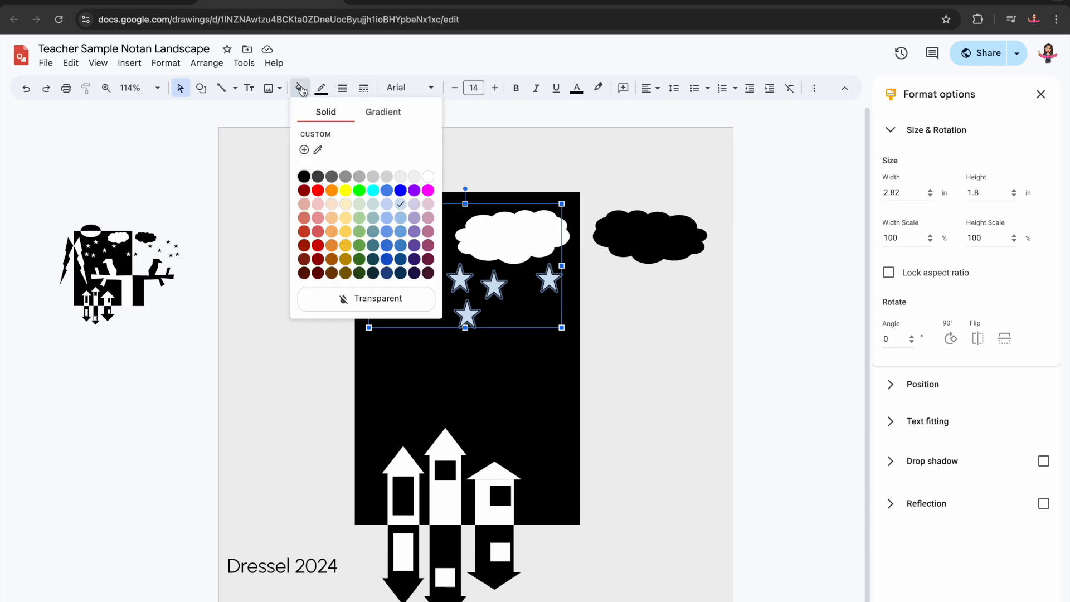
pyautogui.click(427, 176)
pyautogui.click(663, 348)
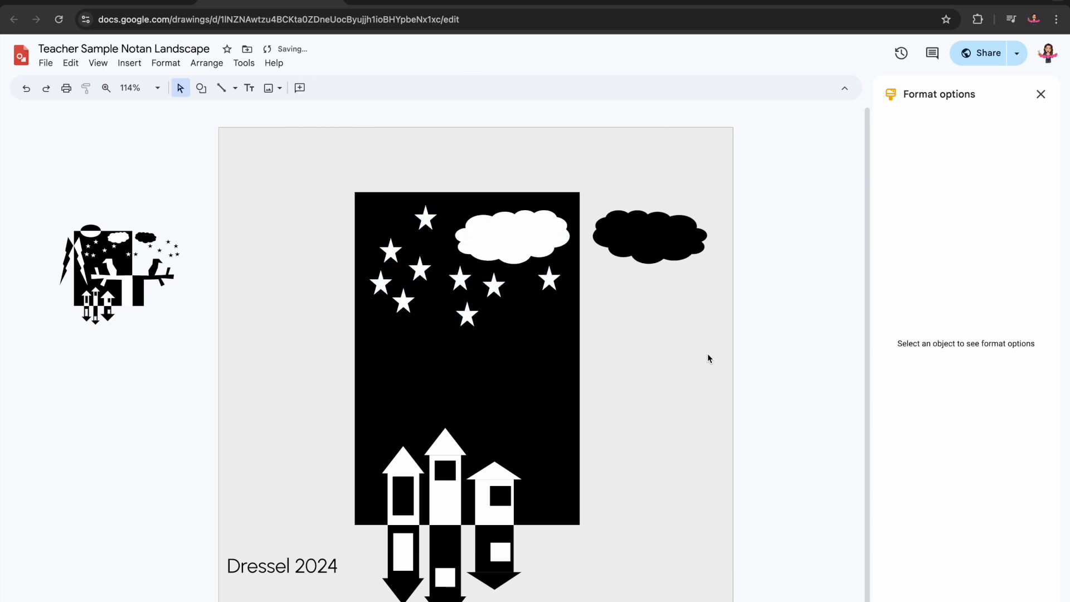
# Duplicate the rightmost white star and place the copy outside the rectangle's right edge, below the black cloud
pyautogui.click(554, 278)
pyautogui.hotkey('ctrl', 'd')
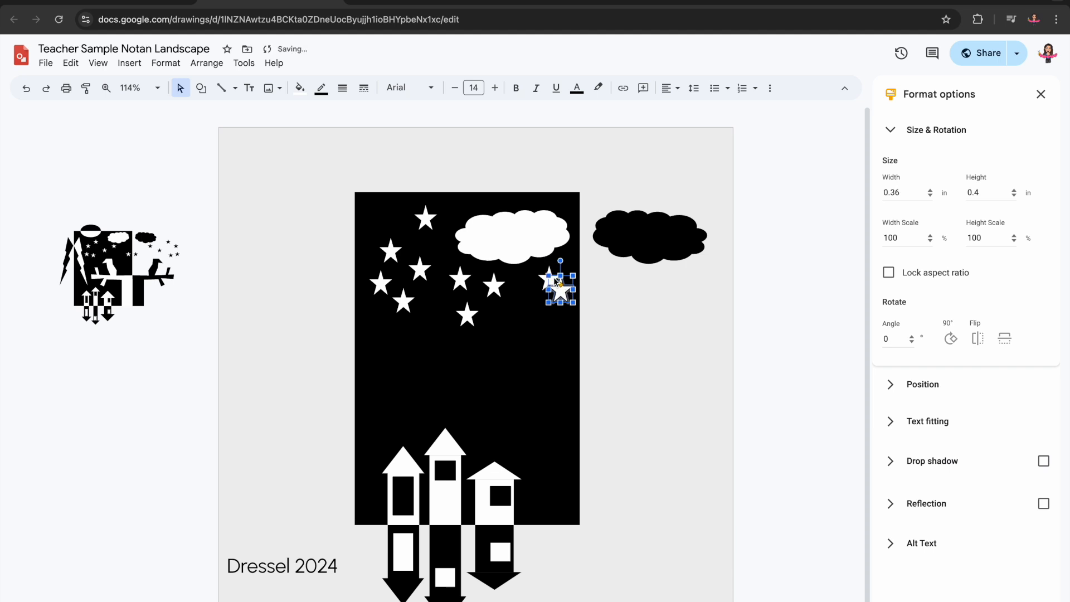
pyautogui.moveTo(567, 298); pyautogui.dragTo(610, 289)
# Duplicate the topmost star, place the copy directly above the rectangle's top edge and flip it vertically
pyautogui.click(425, 218)
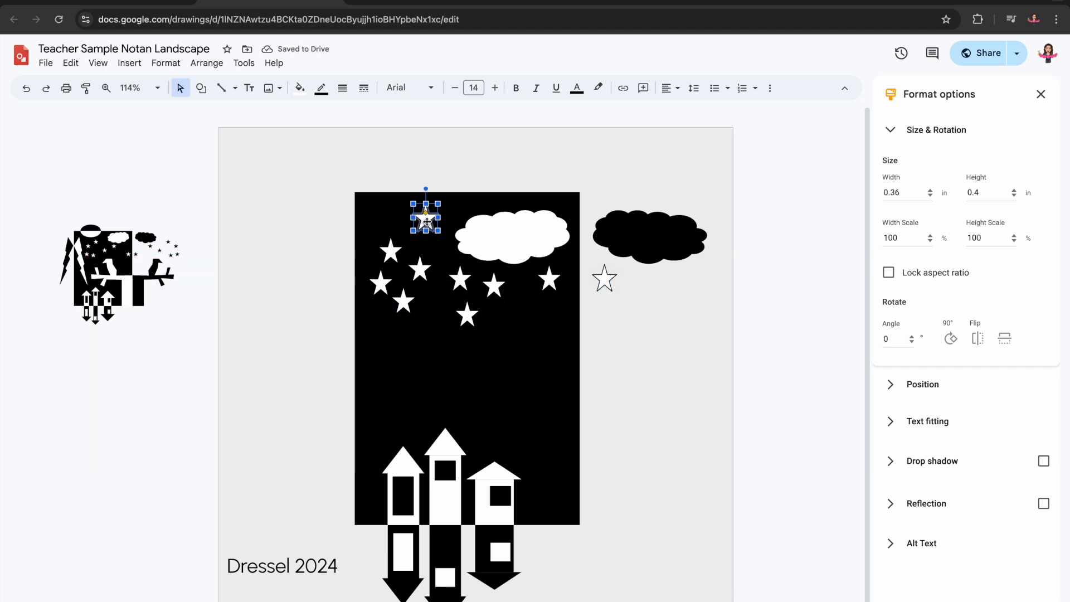
pyautogui.hotkey('ctrl', 'd')
pyautogui.moveTo(425, 223); pyautogui.dragTo(428, 177)
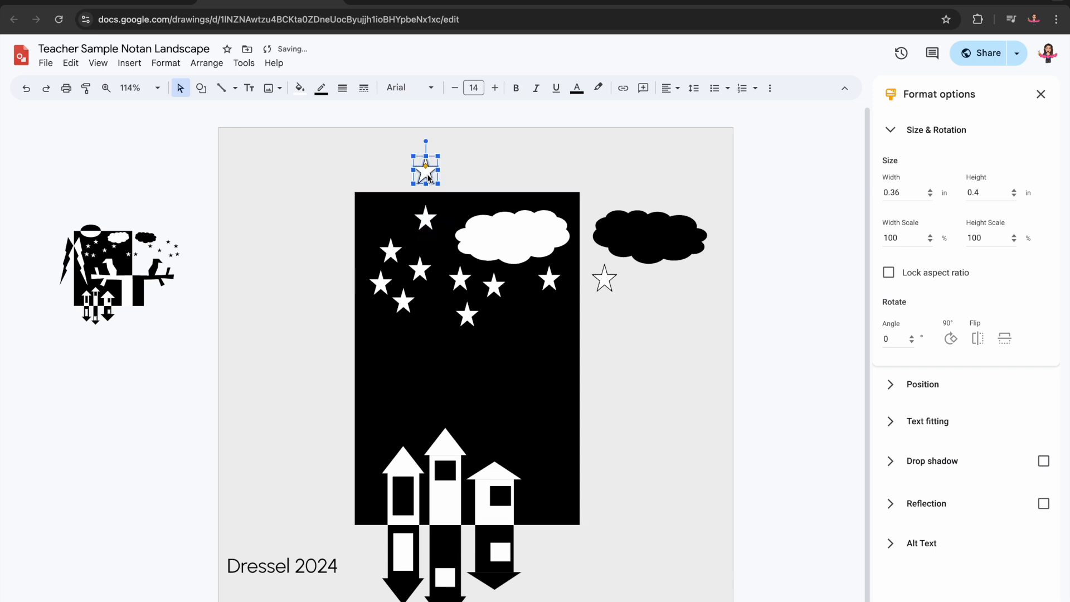
pyautogui.click(1004, 339)
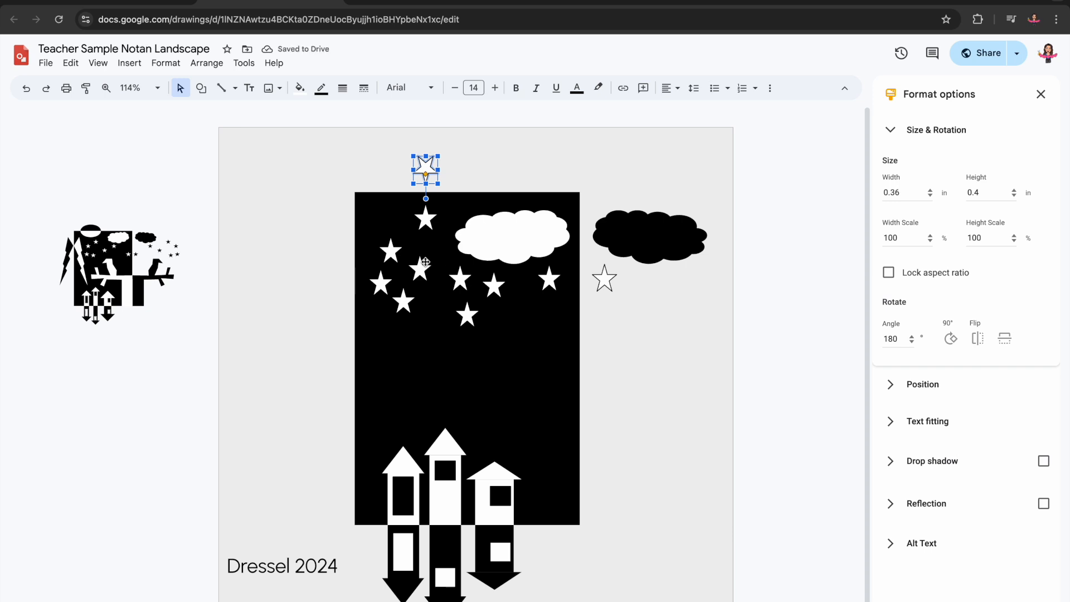
# Duplicate the four leftmost stars together and place the copies outside the rectangle's left edge at about the same height
pyautogui.click(388, 252)
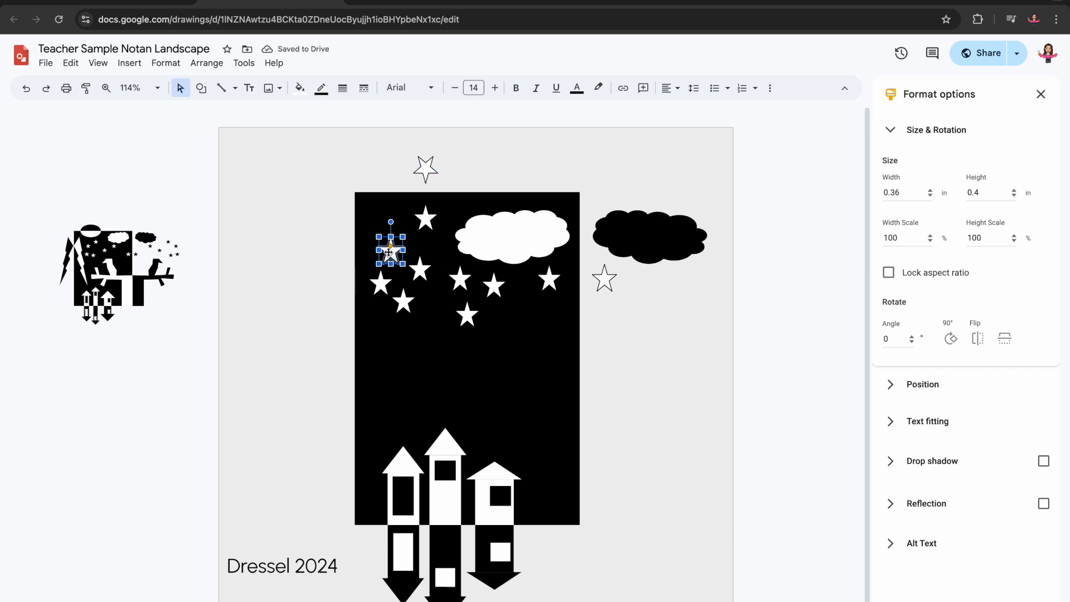
pyautogui.keyDown('shift'); pyautogui.click(380, 283); pyautogui.keyUp('shift')
pyautogui.keyDown('shift'); pyautogui.click(403, 302); pyautogui.keyUp('shift')
pyautogui.keyDown('shift'); pyautogui.click(420, 268); pyautogui.keyUp('shift')
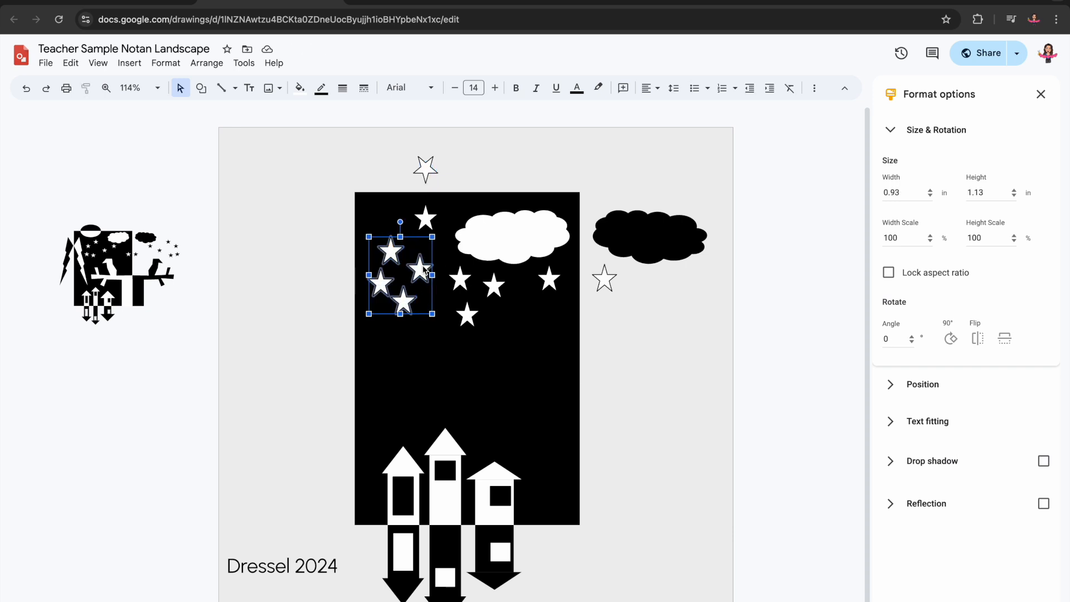
pyautogui.hotkey('ctrl', 'd')
pyautogui.moveTo(434, 284); pyautogui.dragTo(326, 276)
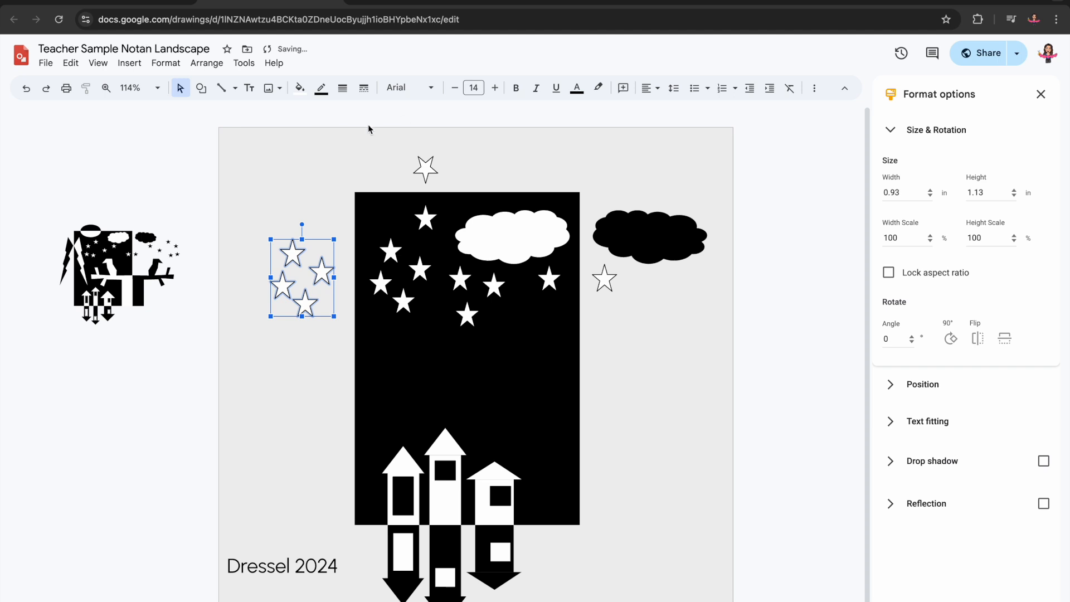
# Fill the six star copies outside the black rectangle with black
pyautogui.keyDown('shift'); pyautogui.click(429, 166); pyautogui.keyUp('shift')
pyautogui.keyDown('shift'); pyautogui.click(607, 282); pyautogui.keyUp('shift')
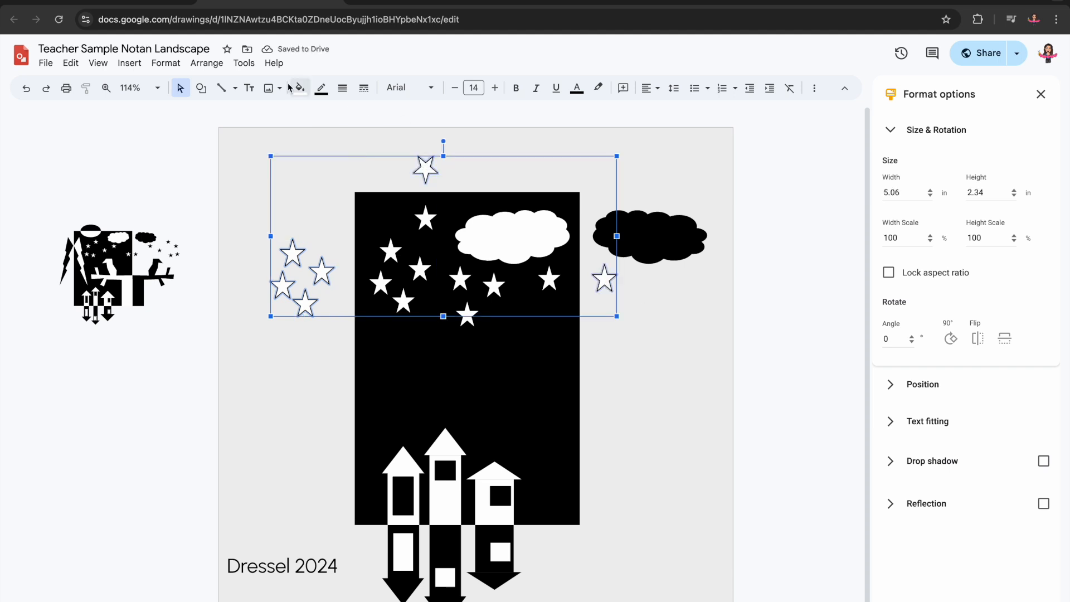
pyautogui.click(300, 88)
pyautogui.click(302, 175)
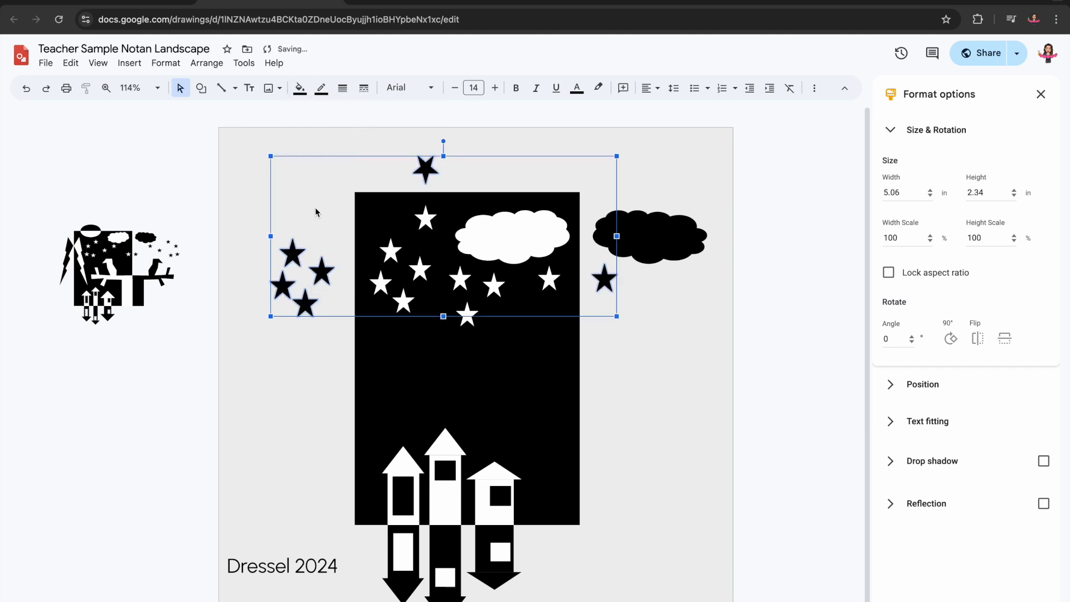
pyautogui.click(300, 149)
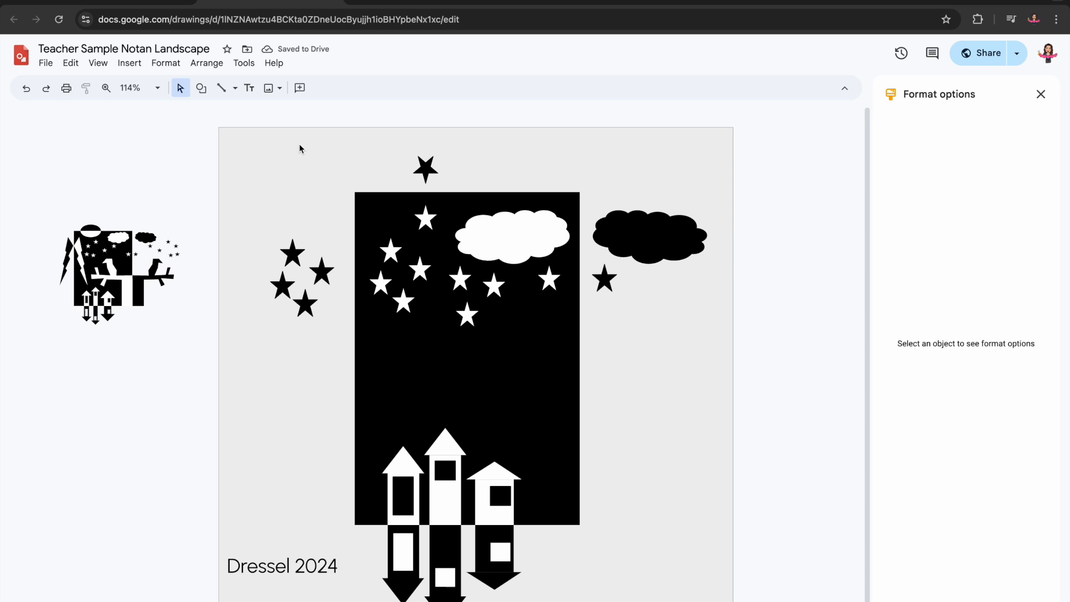
# Activate the Polyline tool
pyautogui.click(201, 87)
pyautogui.click(235, 88)
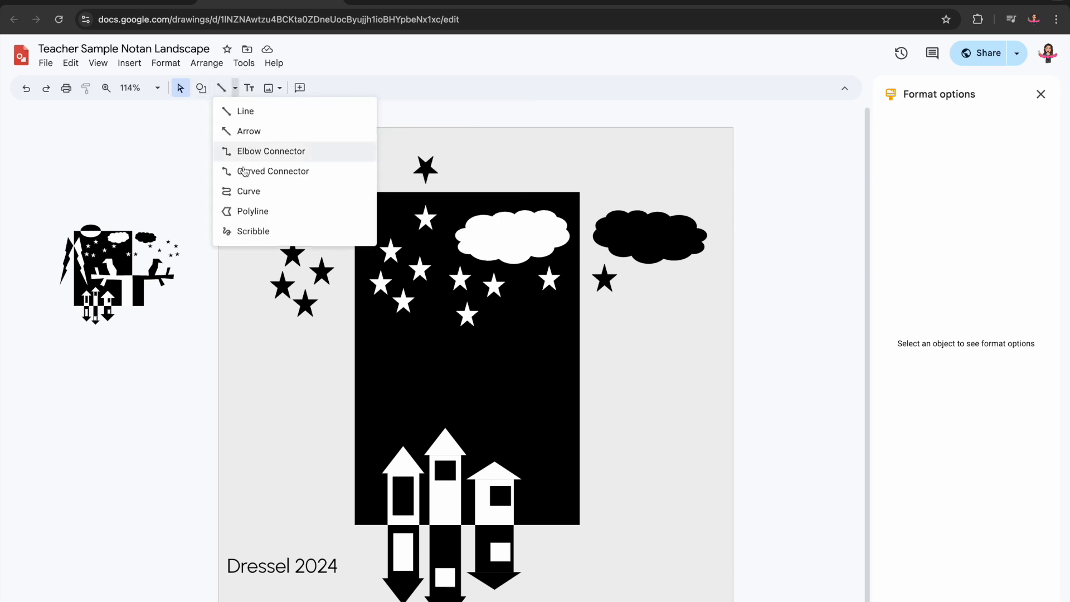
pyautogui.click(248, 214)
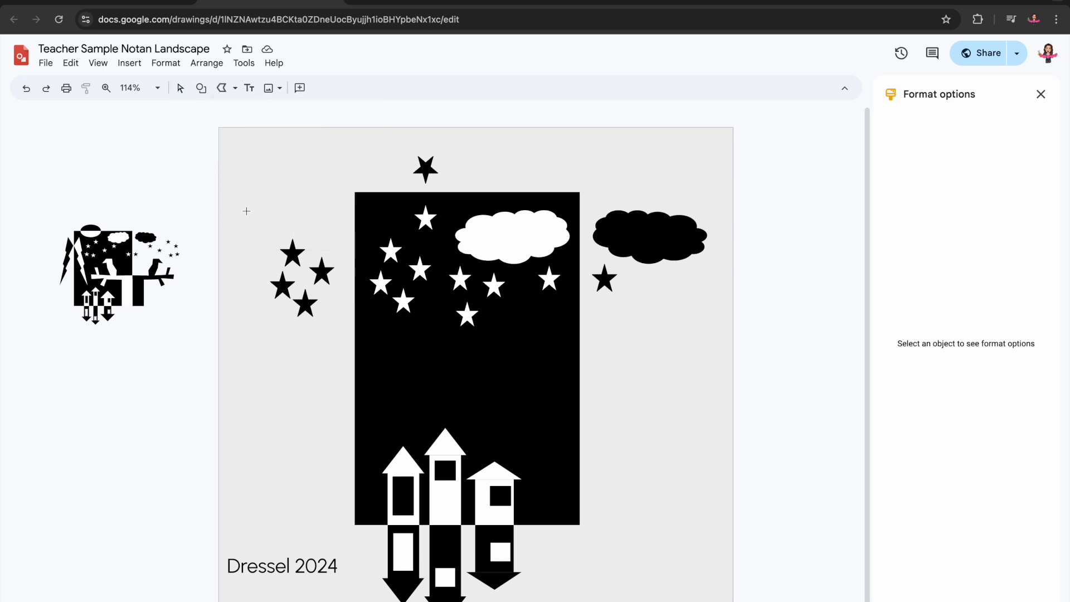
pyautogui.click(560, 523)
pyautogui.click(541, 472)
pyautogui.click(532, 431)
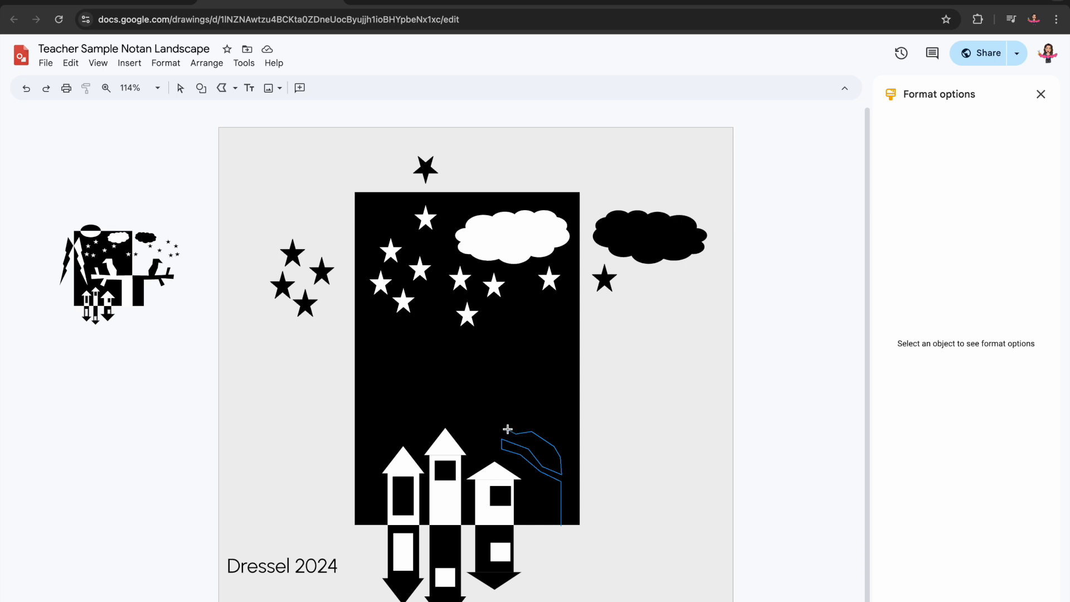
pyautogui.doubleClick(516, 429)
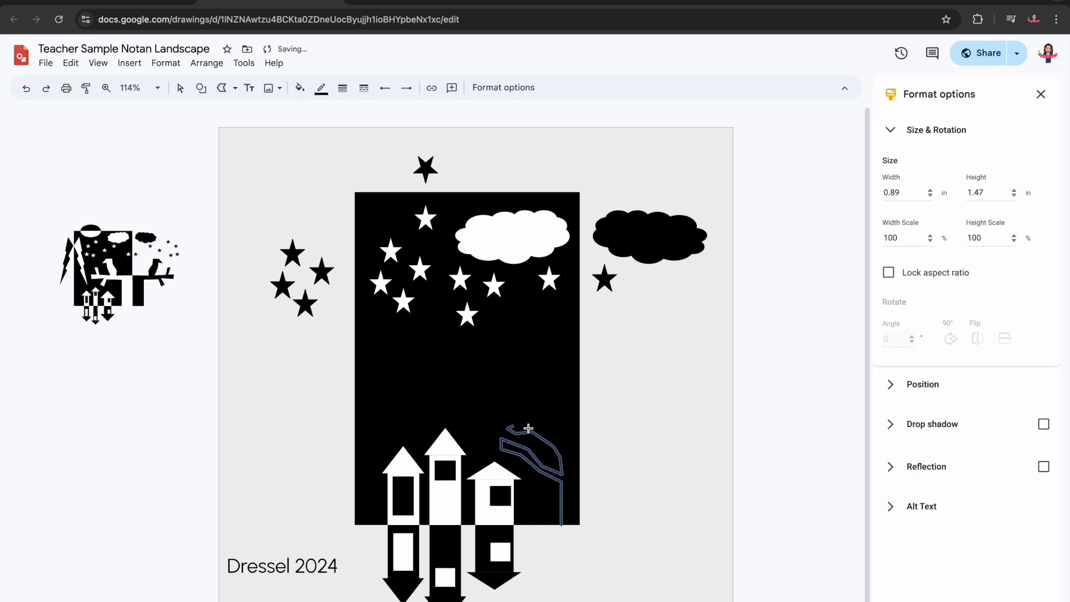
pyautogui.press('Escape')
# Draw a bare branching tree as a closed polyline, about 1.34 by 2.18 in, in the black rectangle's lower-right corner and fill it white
pyautogui.scroll(10, 562, 523)
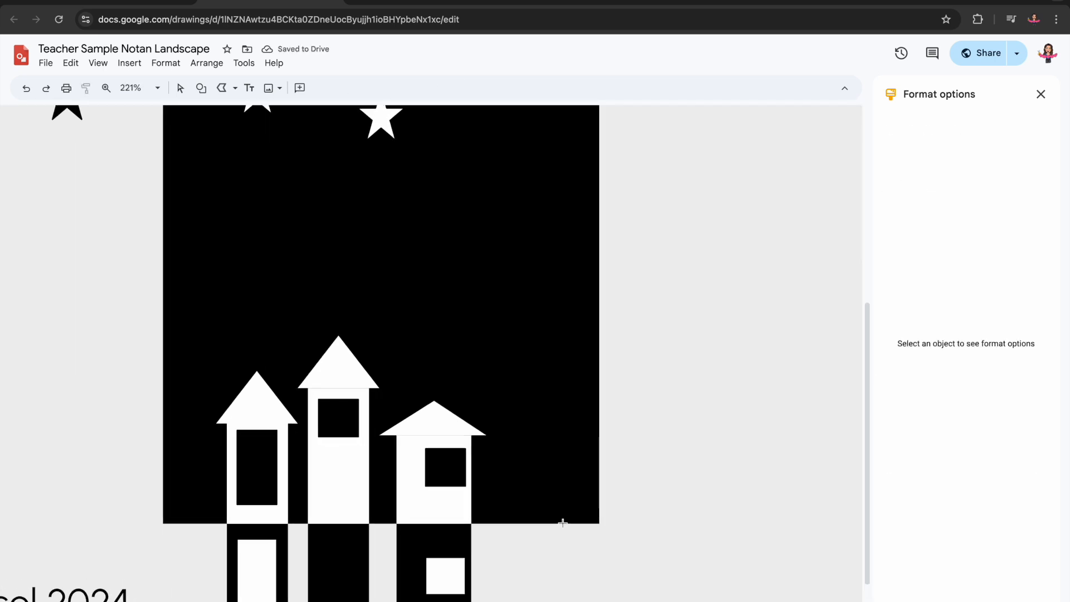
pyautogui.click(561, 522)
pyautogui.click(560, 408)
pyautogui.click(536, 379)
pyautogui.click(487, 379)
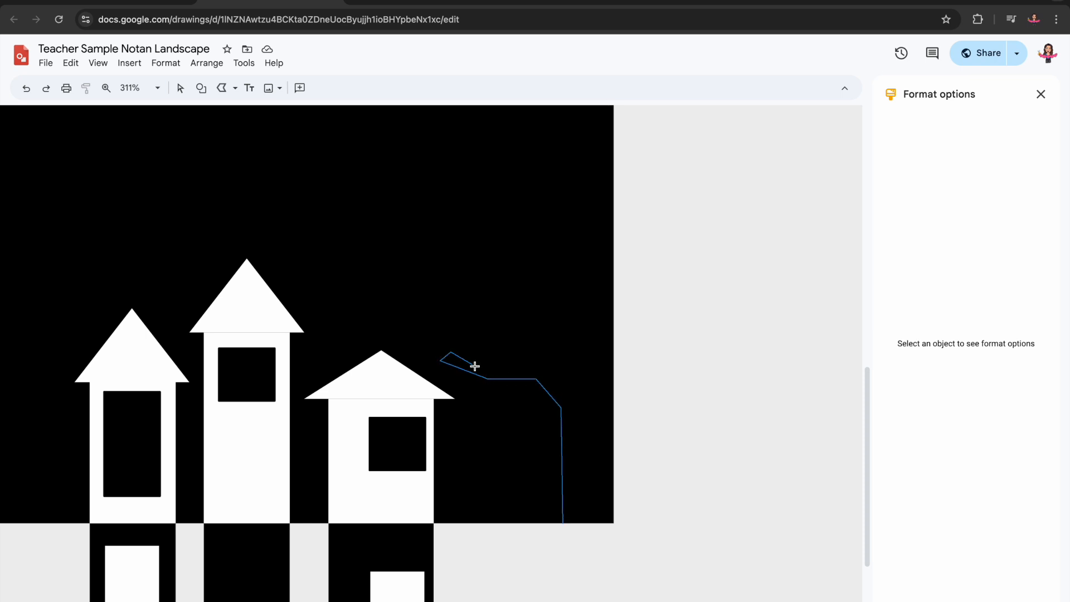
pyautogui.click(531, 369)
pyautogui.click(562, 354)
pyautogui.click(509, 354)
pyautogui.click(465, 328)
pyautogui.click(421, 329)
pyautogui.click(382, 309)
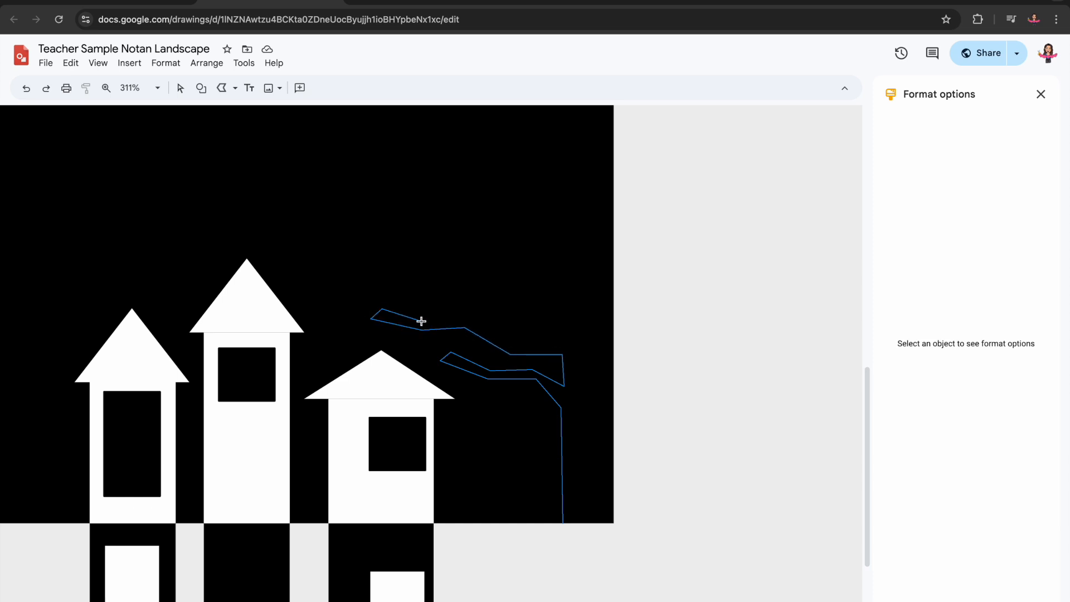
pyautogui.click(449, 317)
pyautogui.click(408, 303)
pyautogui.click(414, 295)
pyautogui.click(458, 311)
pyautogui.click(505, 337)
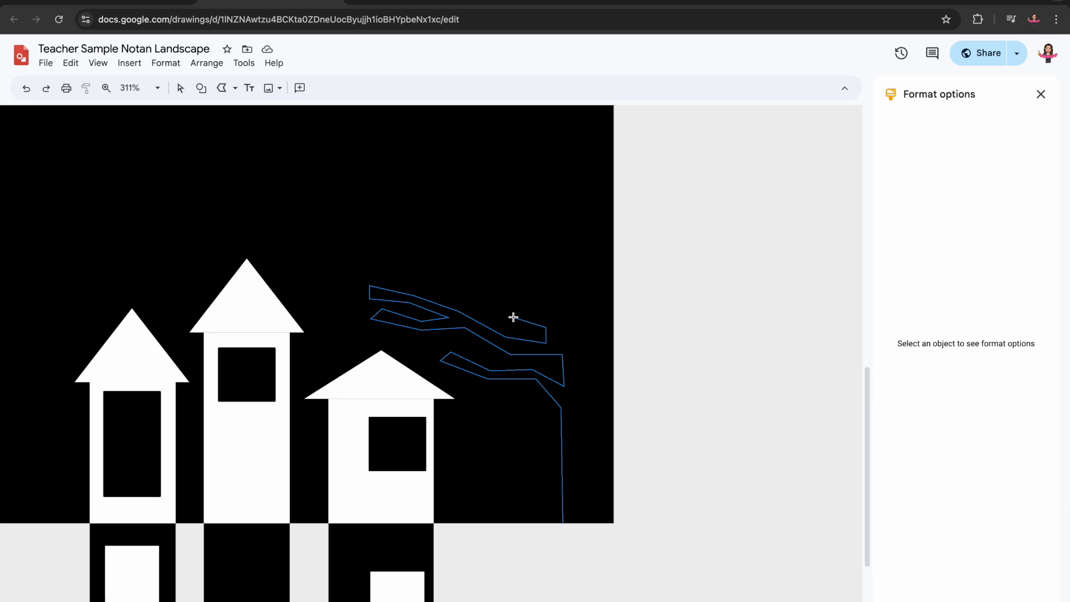
pyautogui.click(502, 298)
pyautogui.click(443, 298)
pyautogui.click(422, 283)
pyautogui.click(417, 259)
pyautogui.click(364, 247)
pyautogui.click(395, 251)
pyautogui.click(391, 221)
pyautogui.click(405, 249)
pyautogui.click(431, 248)
pyautogui.click(436, 277)
pyautogui.click(458, 286)
pyautogui.click(430, 234)
pyautogui.click(444, 232)
pyautogui.click(469, 258)
pyautogui.click(469, 285)
pyautogui.click(506, 283)
pyautogui.click(525, 309)
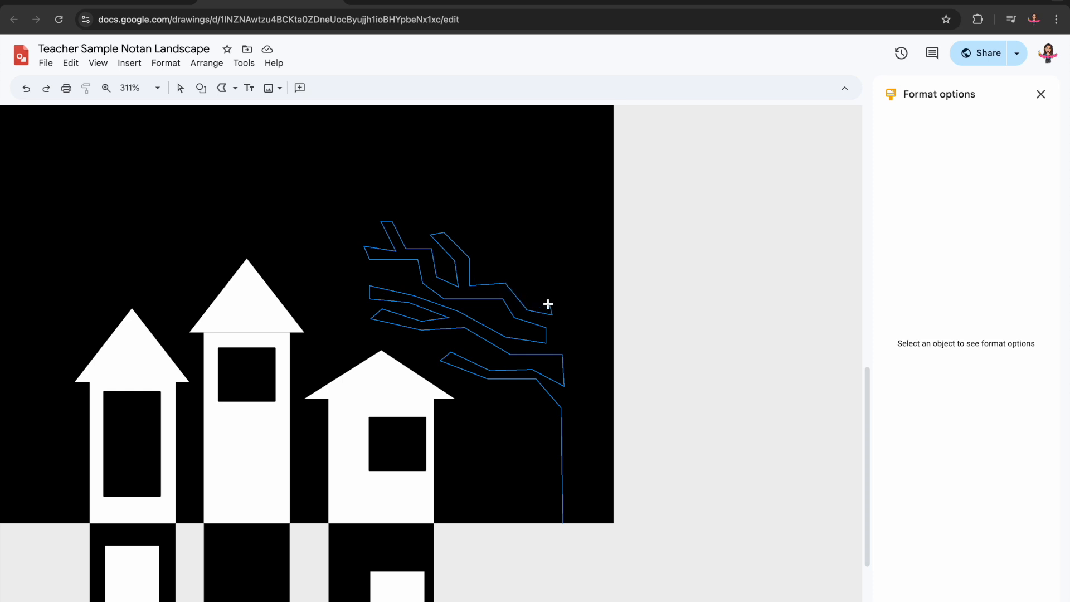
pyautogui.click(553, 280)
pyautogui.click(532, 273)
pyautogui.click(515, 254)
pyautogui.click(483, 248)
pyautogui.click(518, 244)
pyautogui.click(553, 266)
pyautogui.click(532, 231)
pyautogui.click(471, 234)
pyautogui.click(427, 209)
pyautogui.click(366, 201)
pyautogui.click(366, 182)
pyautogui.click(425, 198)
pyautogui.click(473, 220)
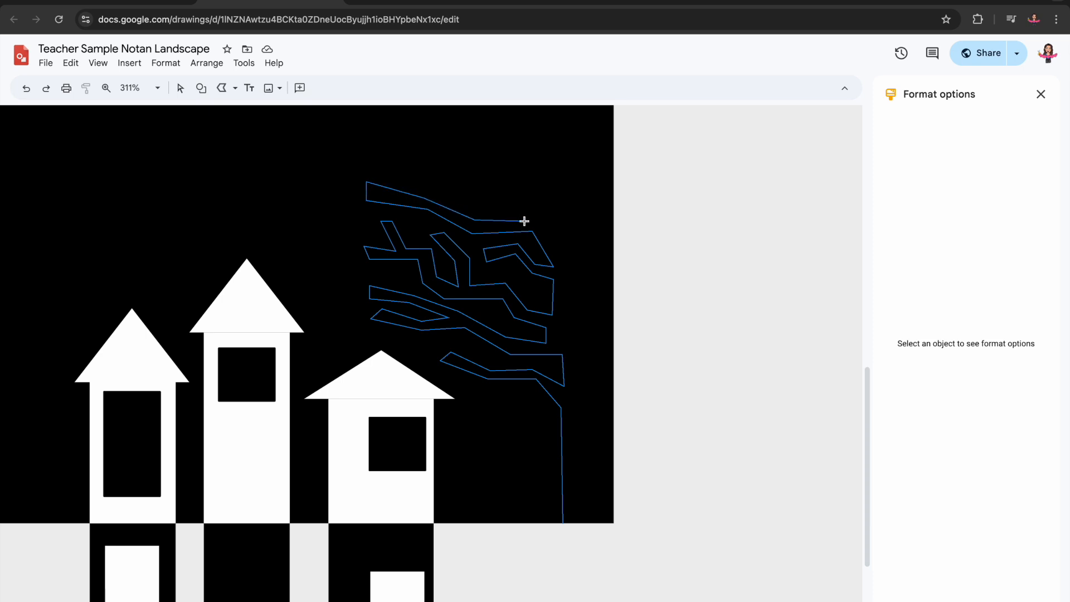
pyautogui.click(502, 192)
pyautogui.click(459, 199)
pyautogui.click(429, 173)
pyautogui.click(454, 172)
pyautogui.click(465, 186)
pyautogui.click(502, 183)
pyautogui.click(523, 199)
pyautogui.click(548, 225)
pyautogui.click(543, 188)
pyautogui.click(527, 164)
pyautogui.click(480, 175)
pyautogui.click(472, 152)
pyautogui.click(504, 134)
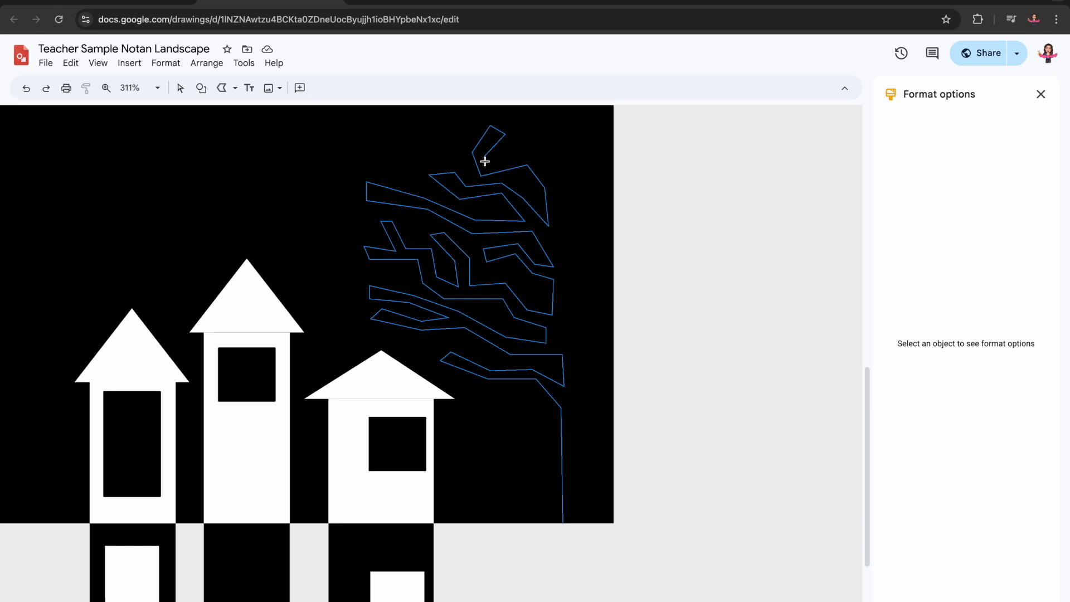
pyautogui.click(486, 167)
pyautogui.click(529, 152)
pyautogui.click(559, 184)
pyautogui.click(569, 156)
pyautogui.click(538, 143)
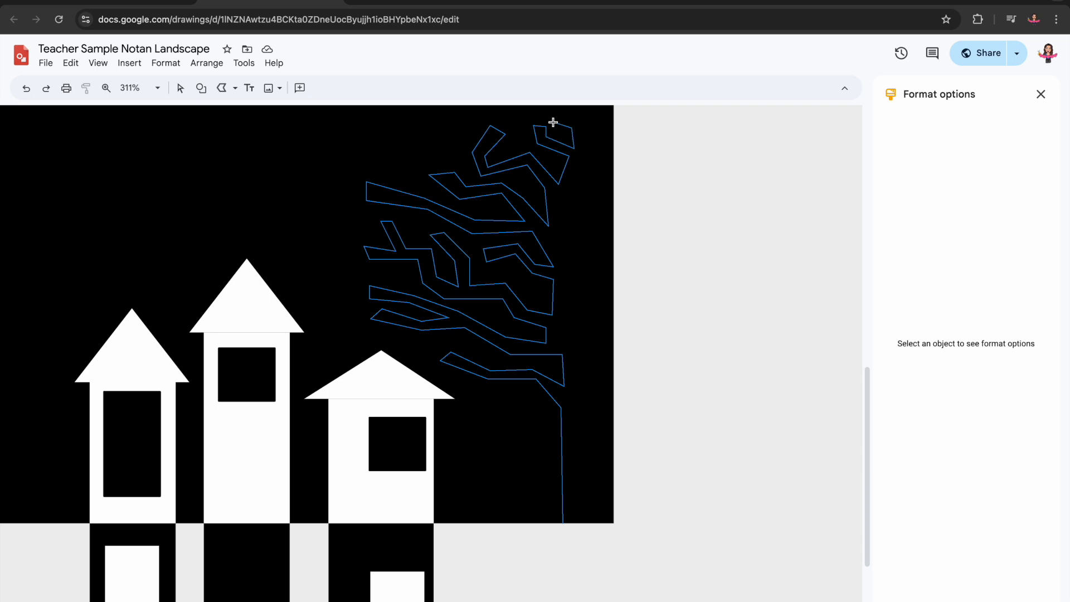
pyautogui.click(584, 139)
pyautogui.click(568, 188)
pyautogui.click(578, 215)
pyautogui.click(604, 169)
pyautogui.click(585, 213)
pyautogui.click(576, 230)
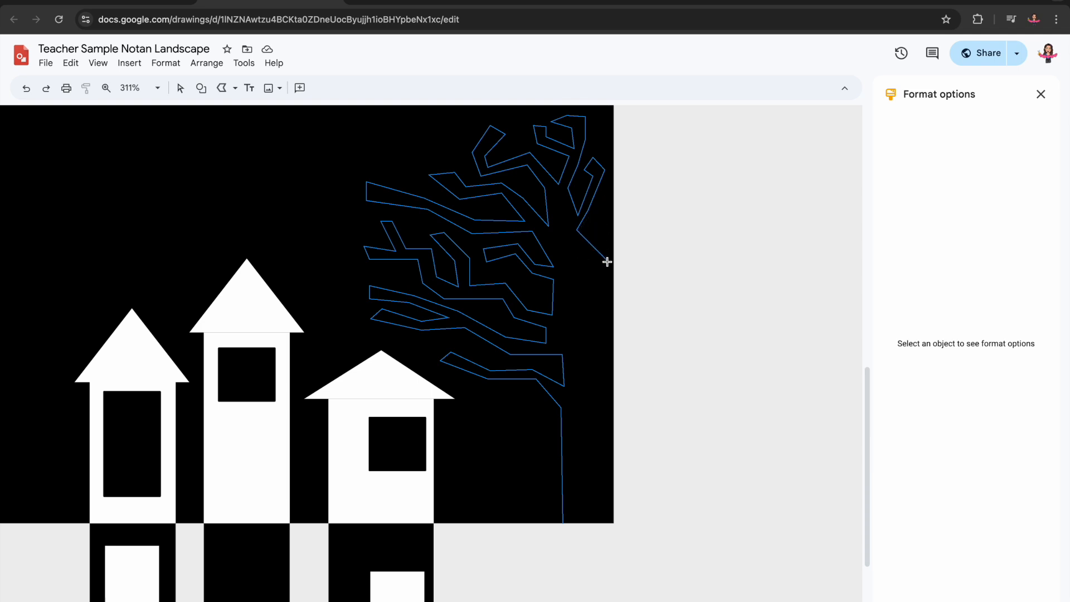
pyautogui.click(597, 300)
pyautogui.click(593, 335)
pyautogui.click(612, 371)
pyautogui.click(613, 522)
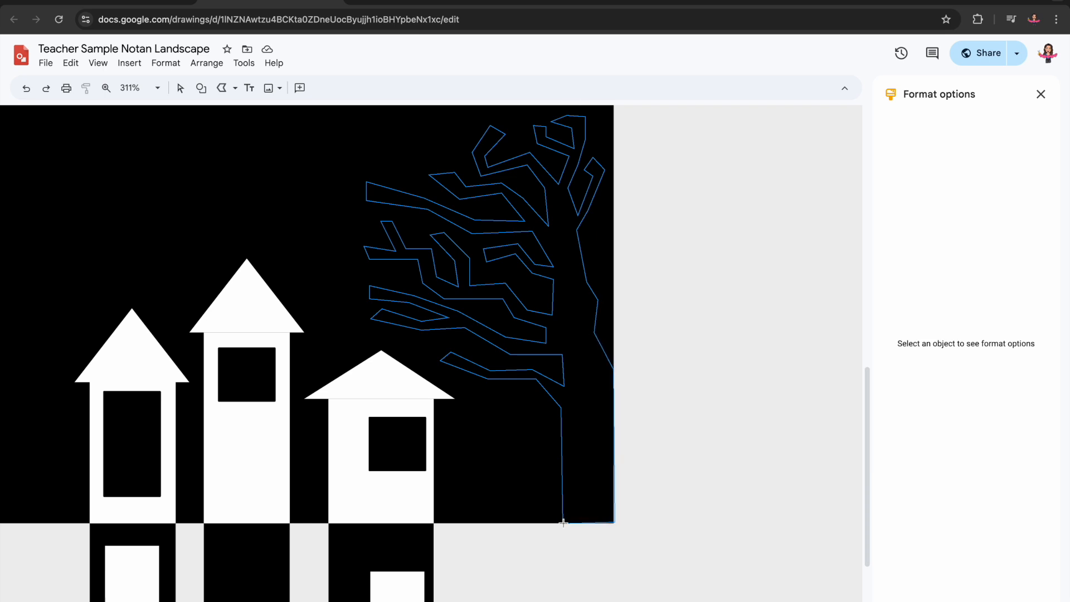
pyautogui.click(562, 522)
pyautogui.click(299, 87)
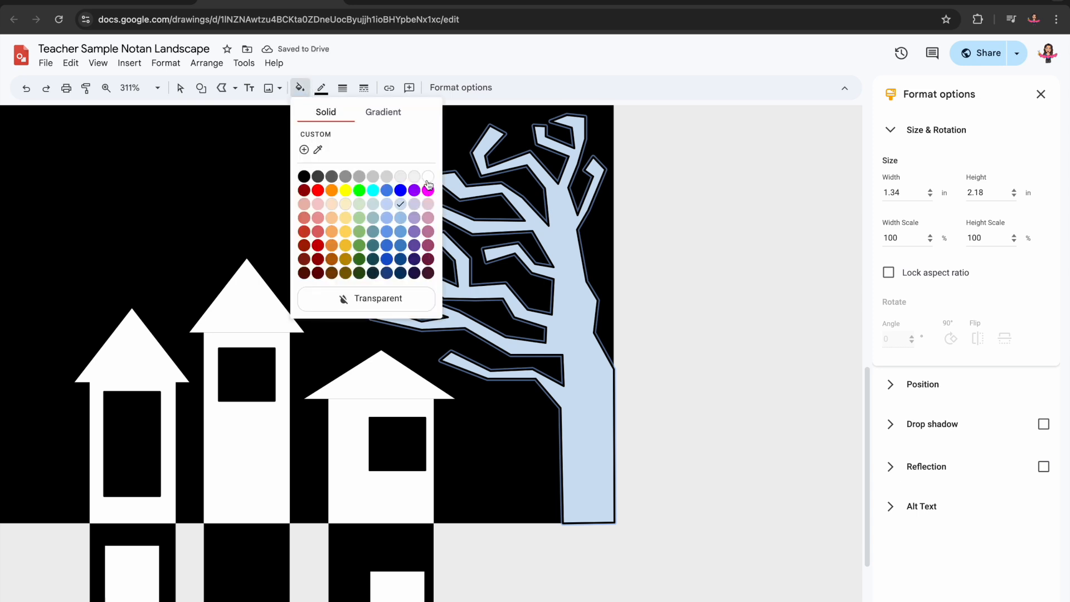
pyautogui.click(432, 178)
# Duplicate the white tree, flip the copy horizontally and place it against the outside of the black rectangle's right edge
pyautogui.hotkey('ctrl', 'd')
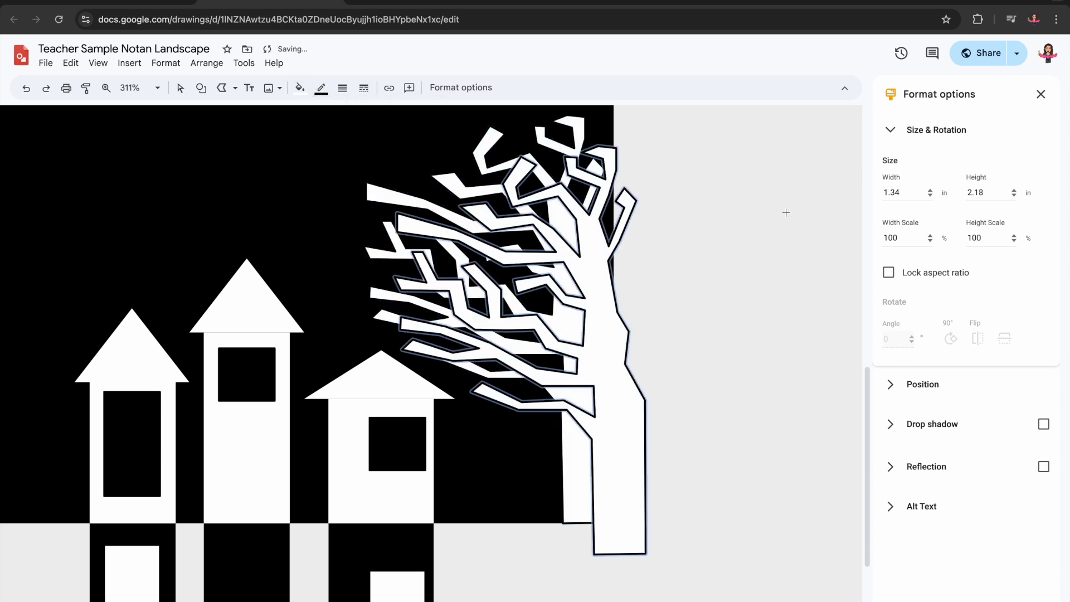
pyautogui.click(977, 338)
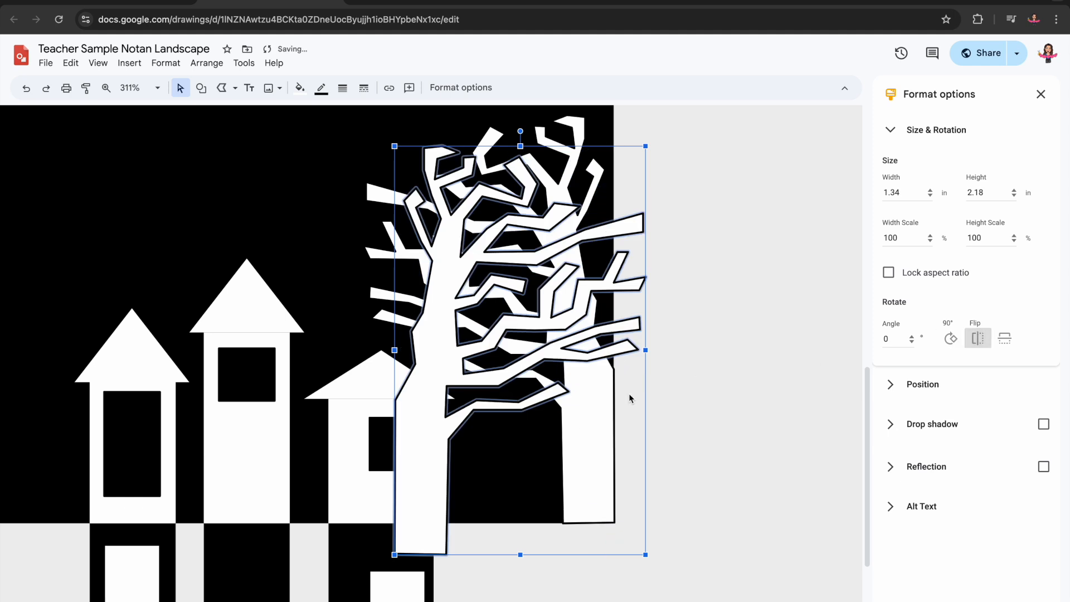
pyautogui.moveTo(470, 442); pyautogui.dragTo(645, 425)
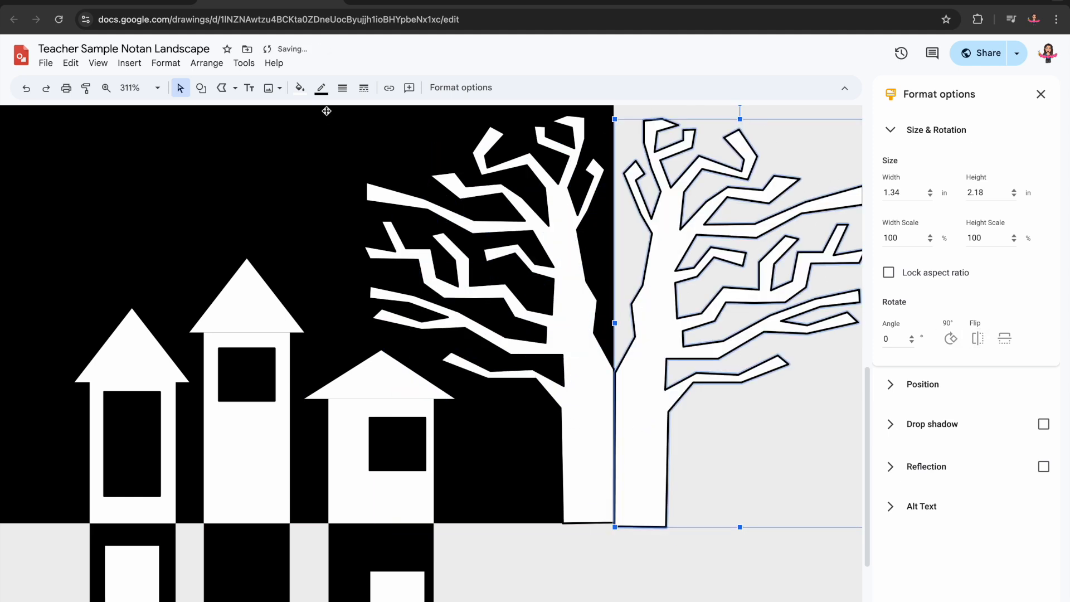
# Fill the mirrored tree copy outside the rectangle with black
pyautogui.click(300, 88)
pyautogui.click(318, 190)
pyautogui.click(300, 88)
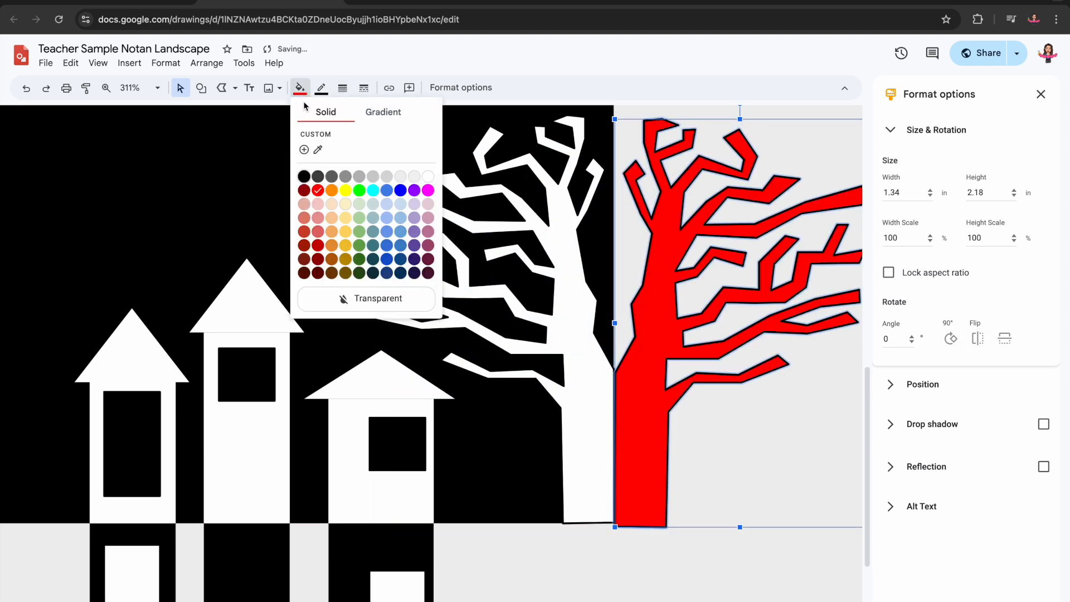
pyautogui.click(303, 176)
pyautogui.scroll(-5, 580, 327)
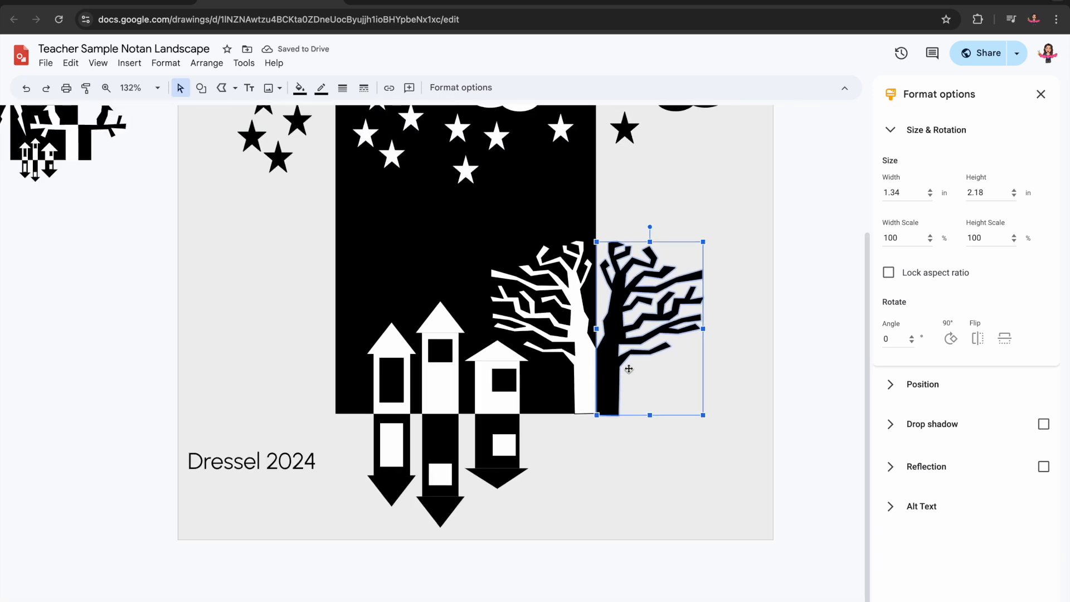
pyautogui.click(697, 454)
pyautogui.scroll(-3, 698, 453)
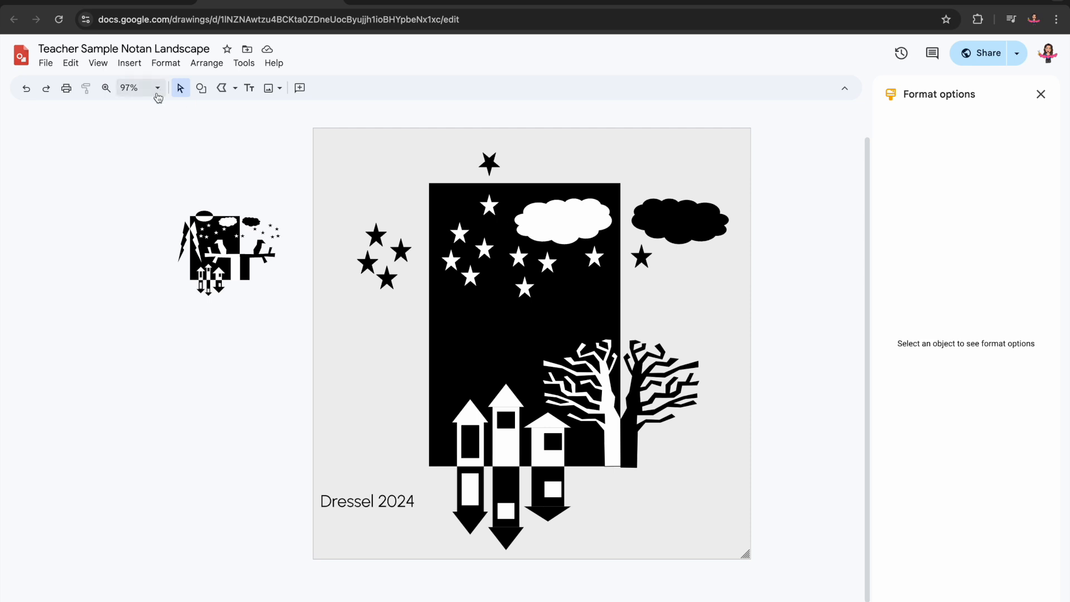
# Draw a flying bird as a closed polyline, about 0.66 by 0.36 in, above the houses in the black rectangle and fill it white
pyautogui.click(234, 88)
pyautogui.click(250, 212)
pyautogui.scroll(2, 481, 381)
pyautogui.scroll(3, 482, 381)
pyautogui.click(520, 323)
pyautogui.click(502, 321)
pyautogui.click(486, 308)
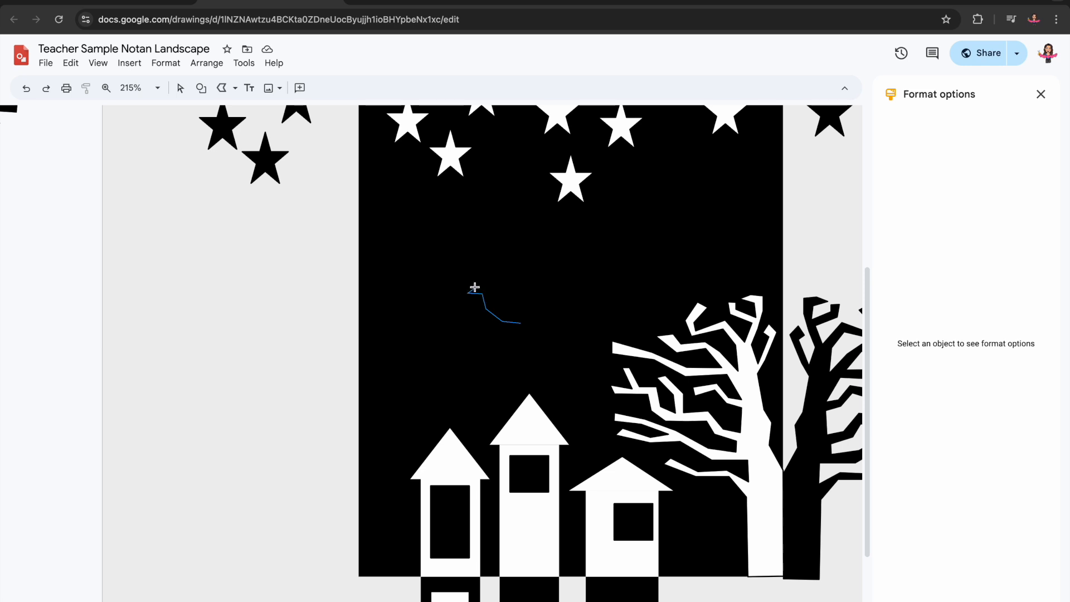
pyautogui.click(507, 277)
pyautogui.click(534, 280)
pyautogui.click(553, 290)
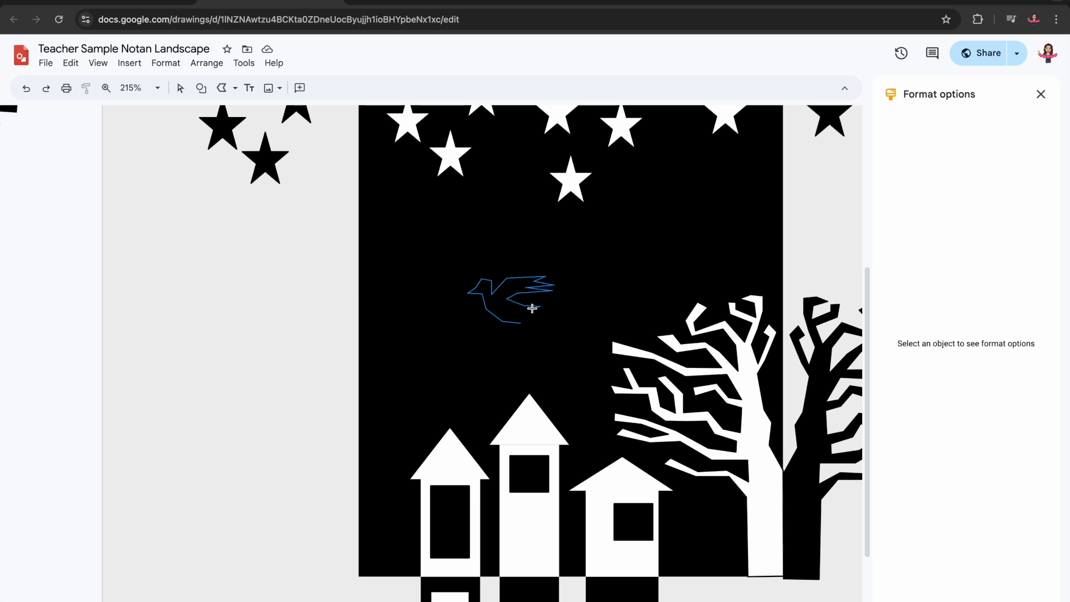
pyautogui.click(520, 322)
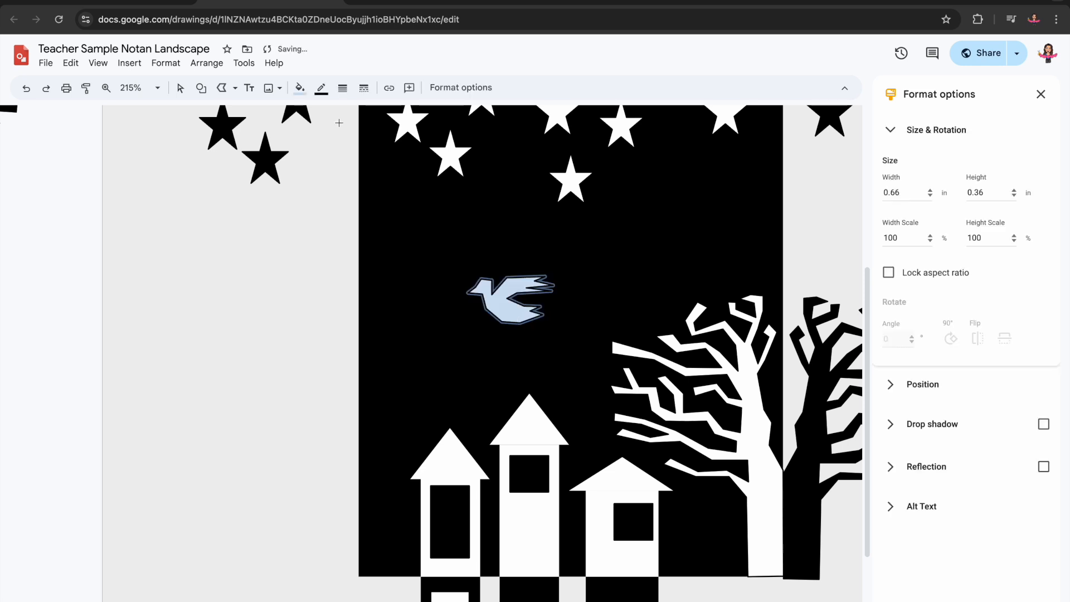
pyautogui.click(299, 88)
pyautogui.click(428, 176)
# Duplicate the white bird, flip the copy horizontally and place it outside the rectangle's left edge at the same height
pyautogui.scroll(-3, 582, 334)
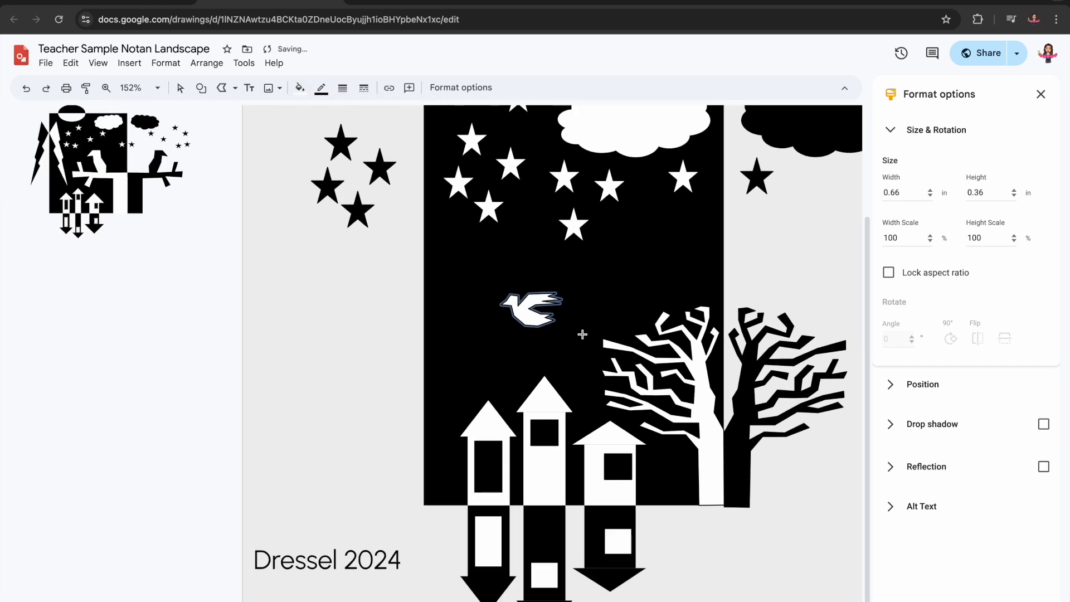
pyautogui.scroll(-4, 582, 335)
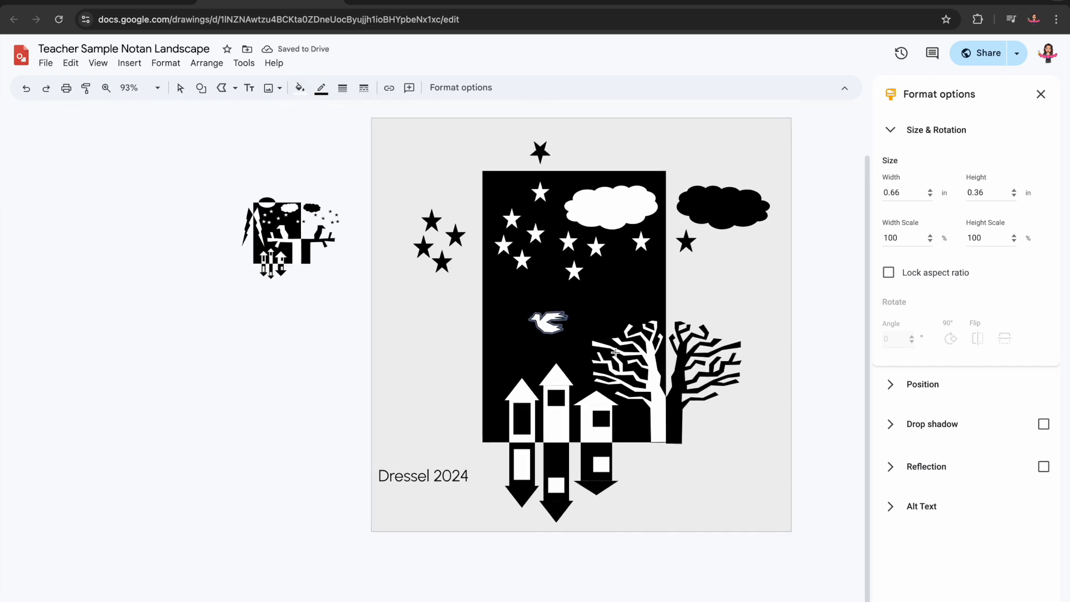
pyautogui.click(179, 89)
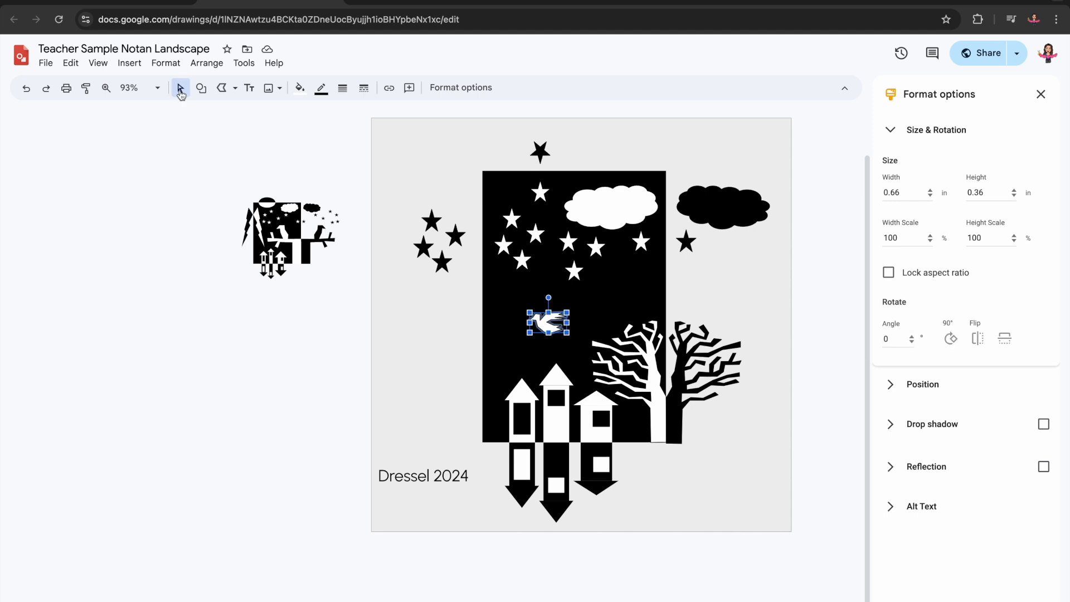
pyautogui.hotkey('ctrl', 'd')
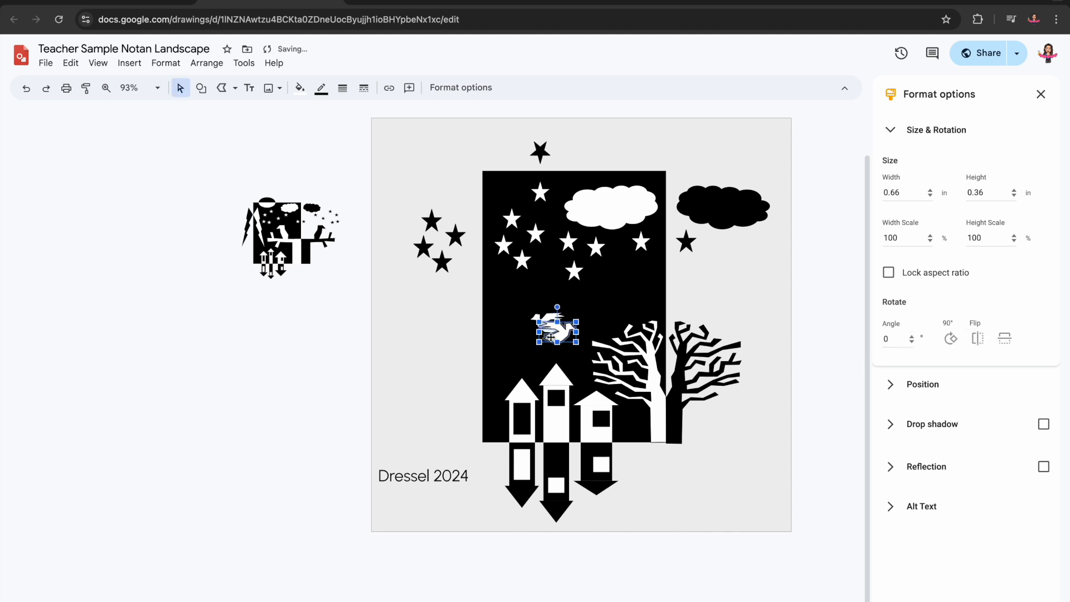
pyautogui.moveTo(550, 337); pyautogui.dragTo(425, 330)
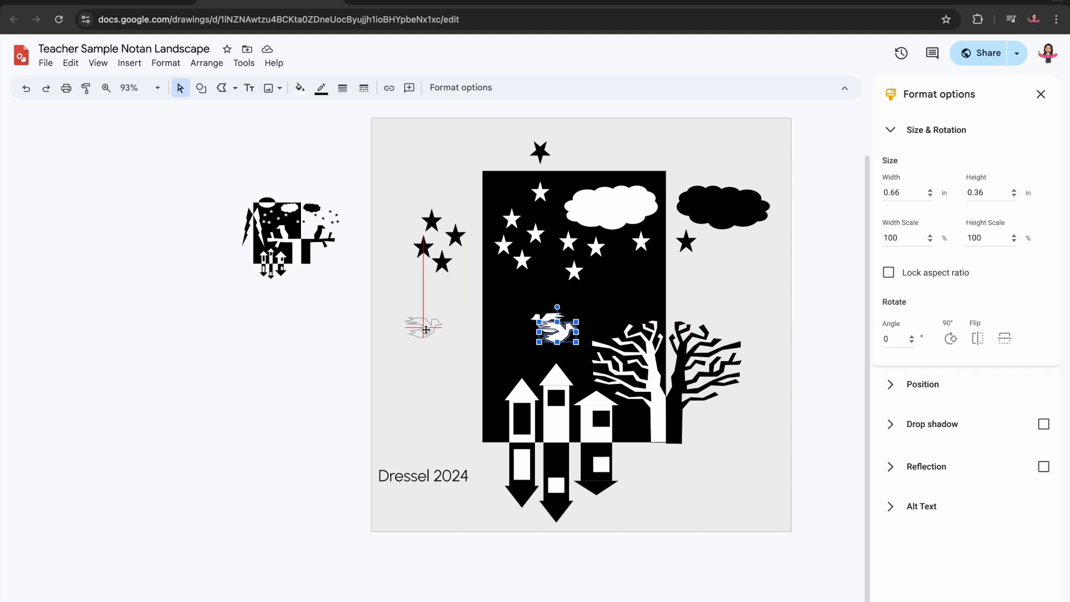
pyautogui.moveTo(426, 329); pyautogui.dragTo(424, 322)
pyautogui.click(474, 354)
pyautogui.click(418, 320)
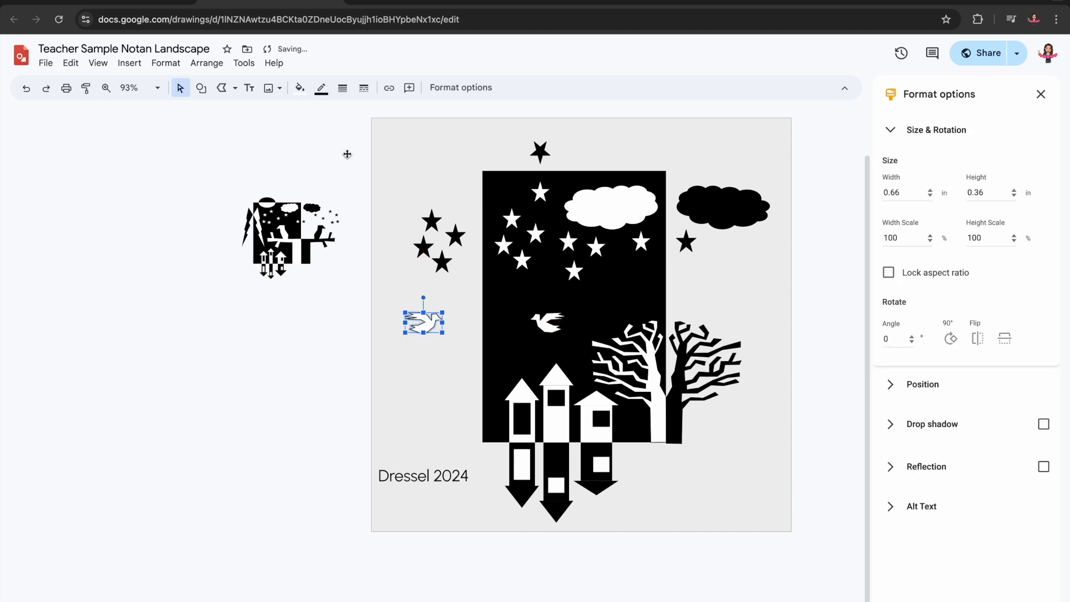
# Fill the mirrored bird copy outside the rectangle with black
pyautogui.click(300, 88)
pyautogui.click(304, 176)
pyautogui.click(396, 218)
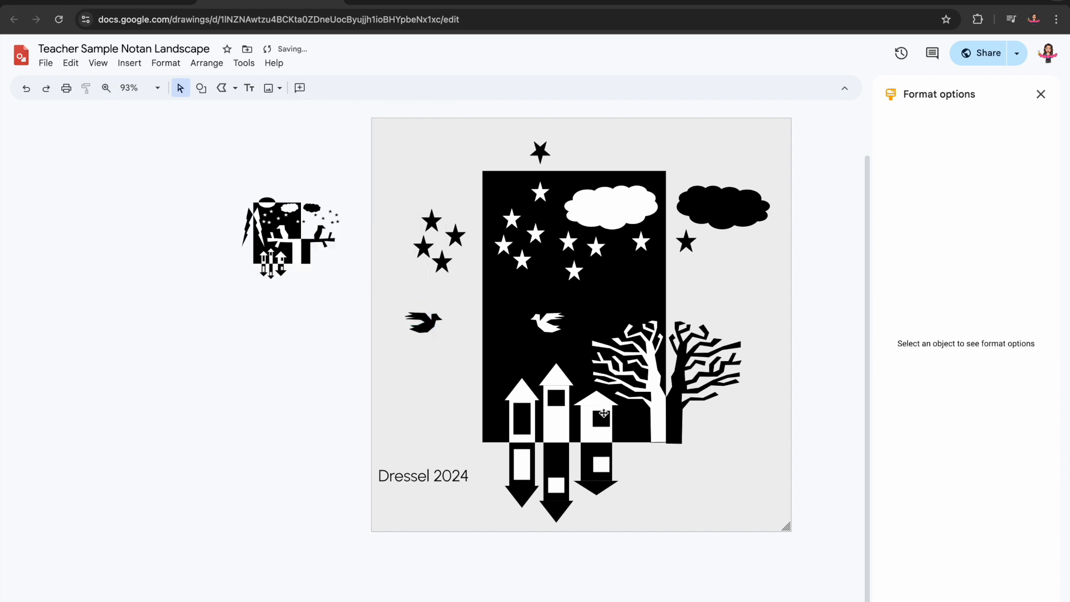
# Select all the artwork on the canvas and make its border colour transparent
pyautogui.moveTo(731, 521)
pyautogui.mouseDown()
pyautogui.moveTo(465, 163)
pyautogui.moveTo(406, 132)
pyautogui.mouseUp()
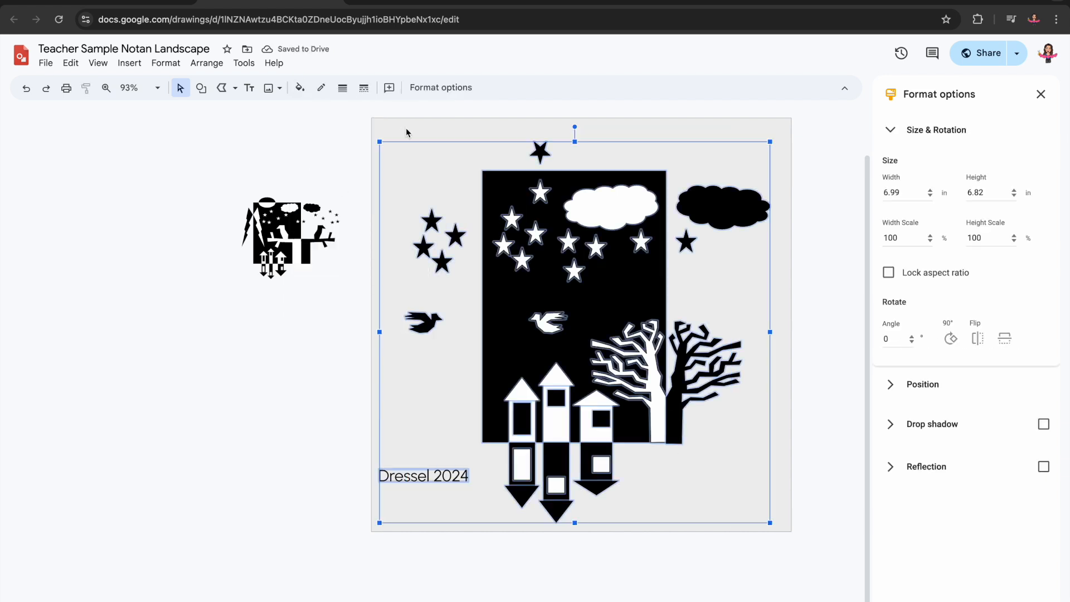
pyautogui.click(321, 87)
pyautogui.click(353, 272)
pyautogui.click(319, 376)
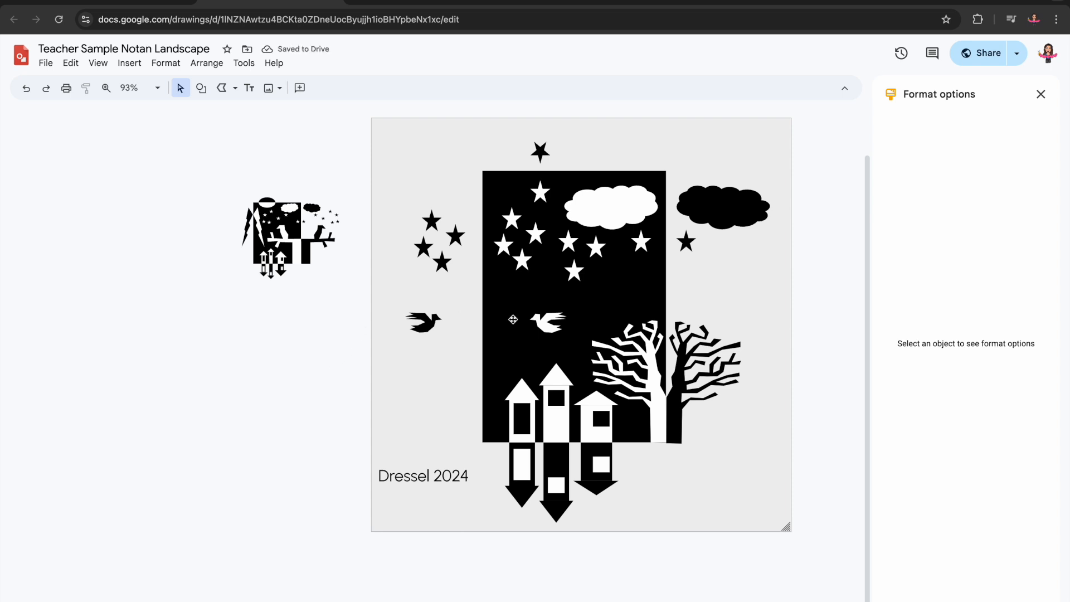
pyautogui.moveTo(424, 322)
pyautogui.mouseDown()
pyautogui.moveTo(551, 326)
pyautogui.moveTo(422, 329)
pyautogui.mouseUp()
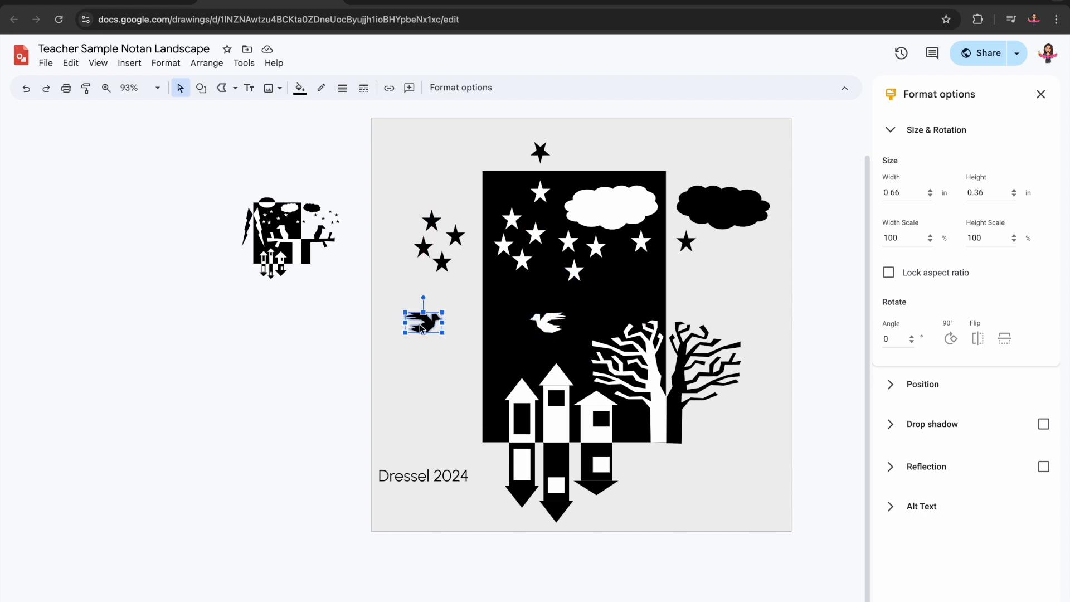
pyautogui.click(437, 361)
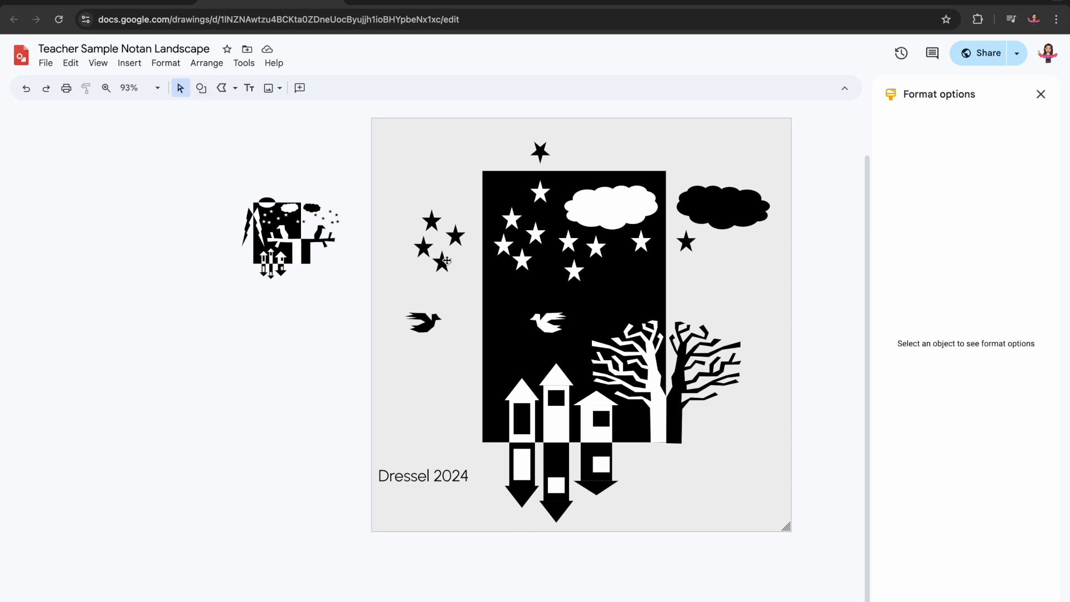
# Move the lowest black star outside the left edge and its white counterpart down together, just above the birds' height
pyautogui.click(442, 263)
pyautogui.keyDown('shift'); pyautogui.click(524, 261); pyautogui.keyUp('shift')
pyautogui.moveTo(524, 261); pyautogui.dragTo(524, 283)
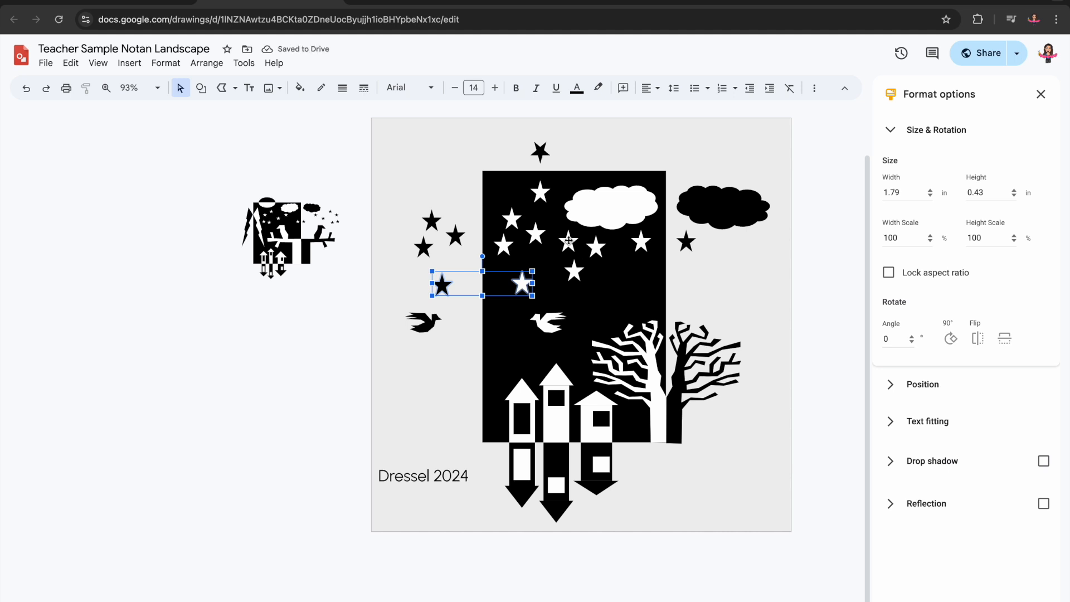
# Duplicate the group of three white stars below the white cloud and flip the copies vertically
pyautogui.click(574, 270)
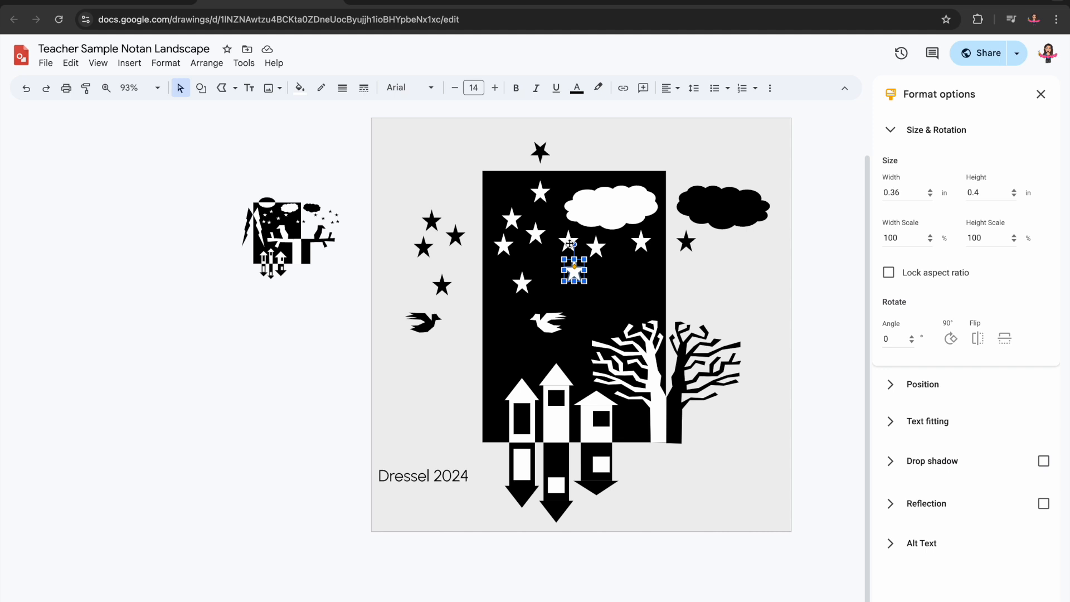
pyautogui.keyDown('shift'); pyautogui.click(569, 243); pyautogui.keyUp('shift')
pyautogui.keyDown('shift'); pyautogui.click(597, 251); pyautogui.keyUp('shift')
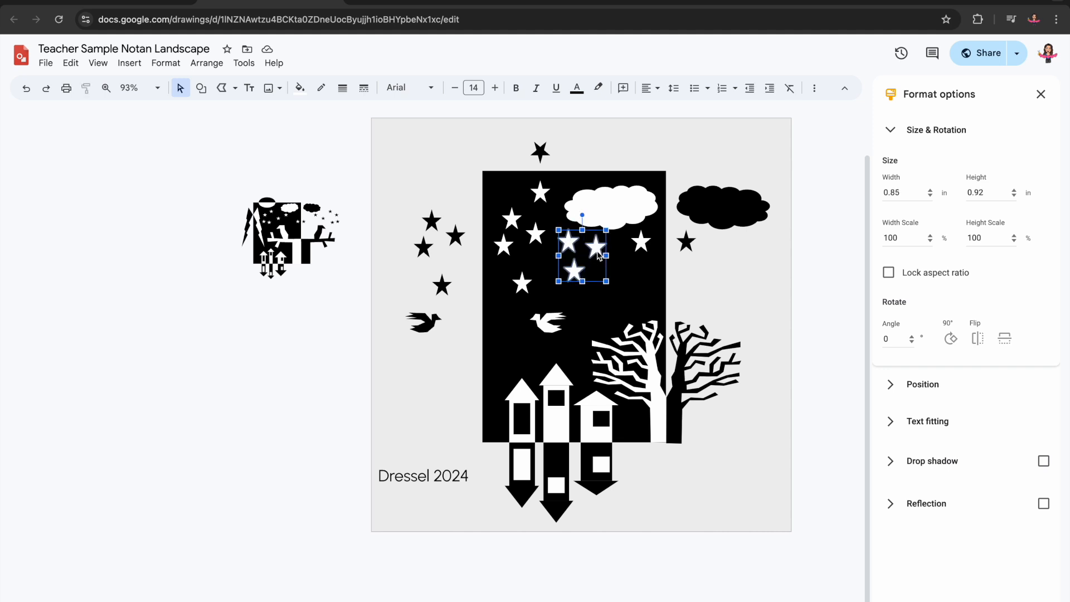
pyautogui.scroll(1, 597, 255)
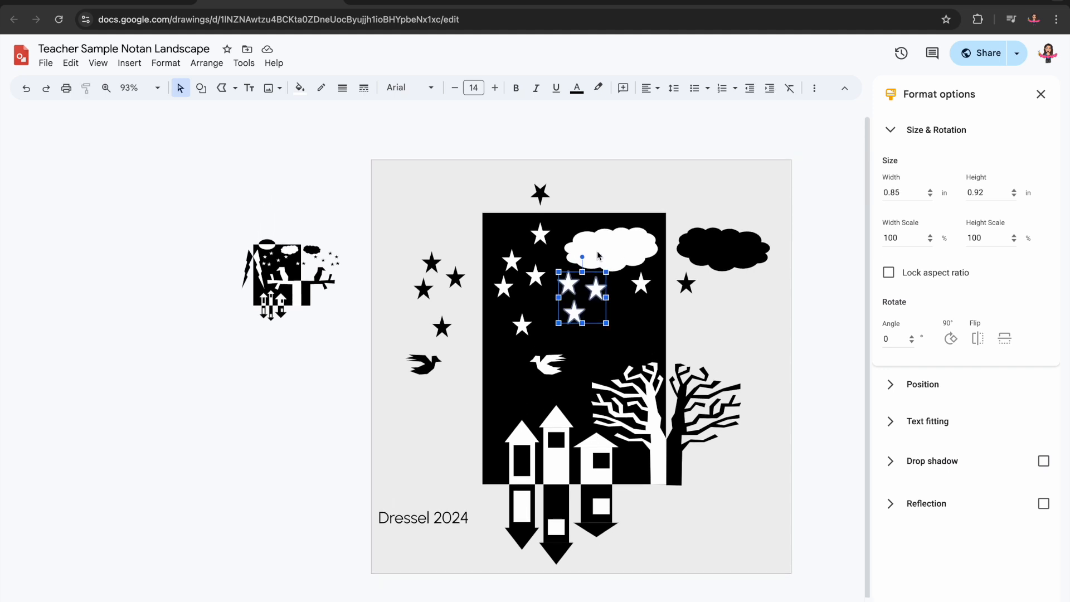
pyautogui.hotkey('ctrl', 'd')
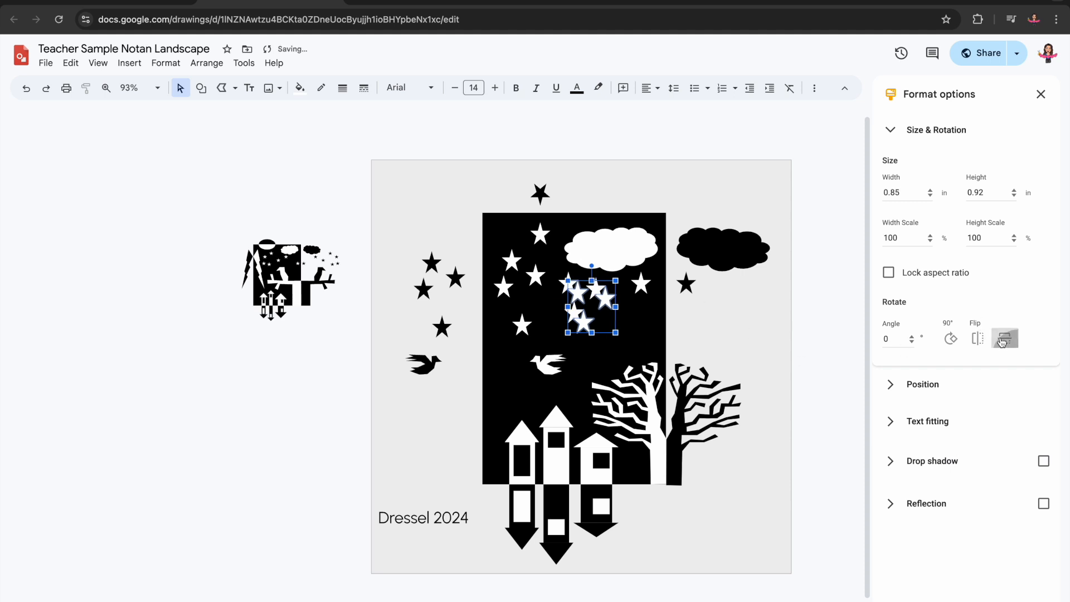
pyautogui.click(1004, 338)
# Fill the three flipped star copies with black and place them above the black rectangle's top edge
pyautogui.click(300, 87)
pyautogui.click(304, 177)
pyautogui.moveTo(581, 322); pyautogui.dragTo(566, 154)
pyautogui.click(697, 204)
pyautogui.scroll(-3, 716, 190)
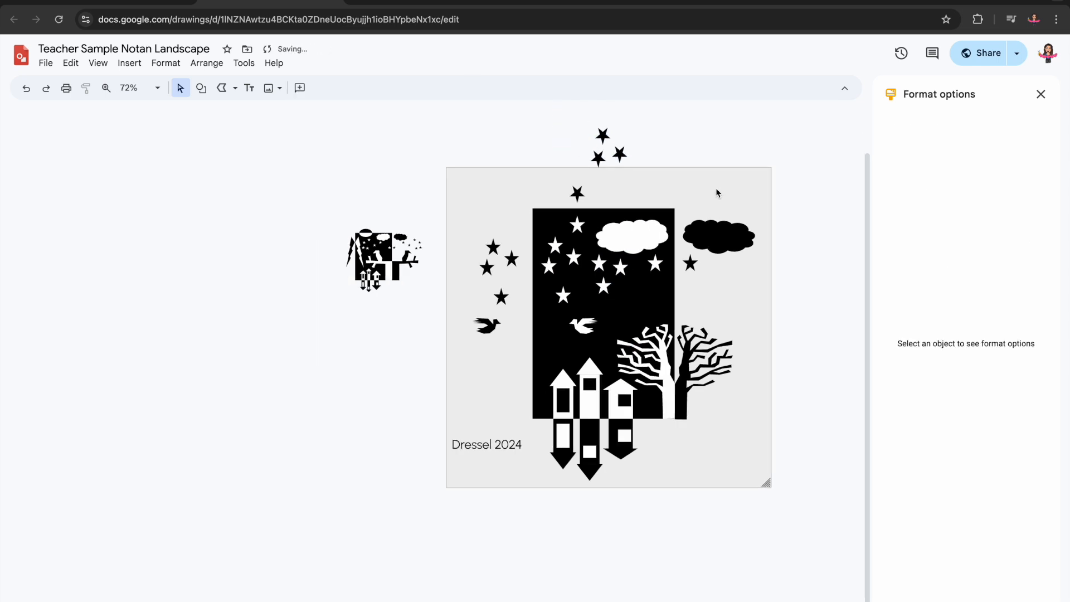
# Enlarge the canvas to the right and downwards, and move all the artwork together down and right until it sits centred inside
pyautogui.moveTo(769, 484); pyautogui.dragTo(449, 126)
pyautogui.press('Down')
pyautogui.press('Down')
pyautogui.press('Down')
pyautogui.press('Down')
pyautogui.press('Down')
pyautogui.press('Down')
pyautogui.press('Down')
pyautogui.press('Down')
pyautogui.press('Down')
pyautogui.press('Down')
pyautogui.press('Down')
pyautogui.press('Down')
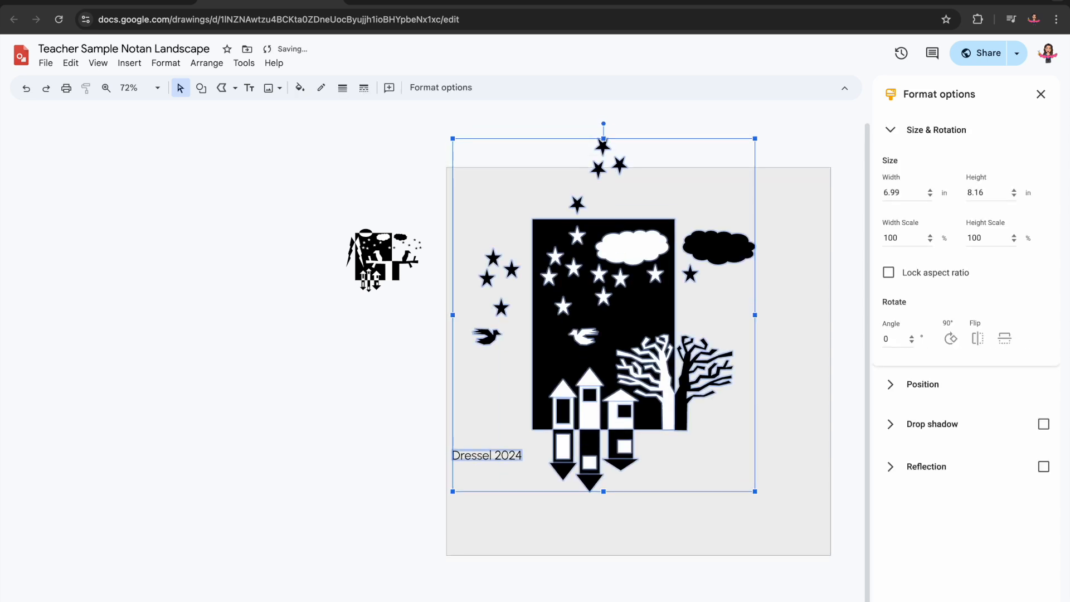
pyautogui.press('Right')
pyautogui.press('Right')
pyautogui.press('Right')
pyautogui.press('Right')
pyautogui.press('Right')
pyautogui.press('Right')
pyautogui.press('Right')
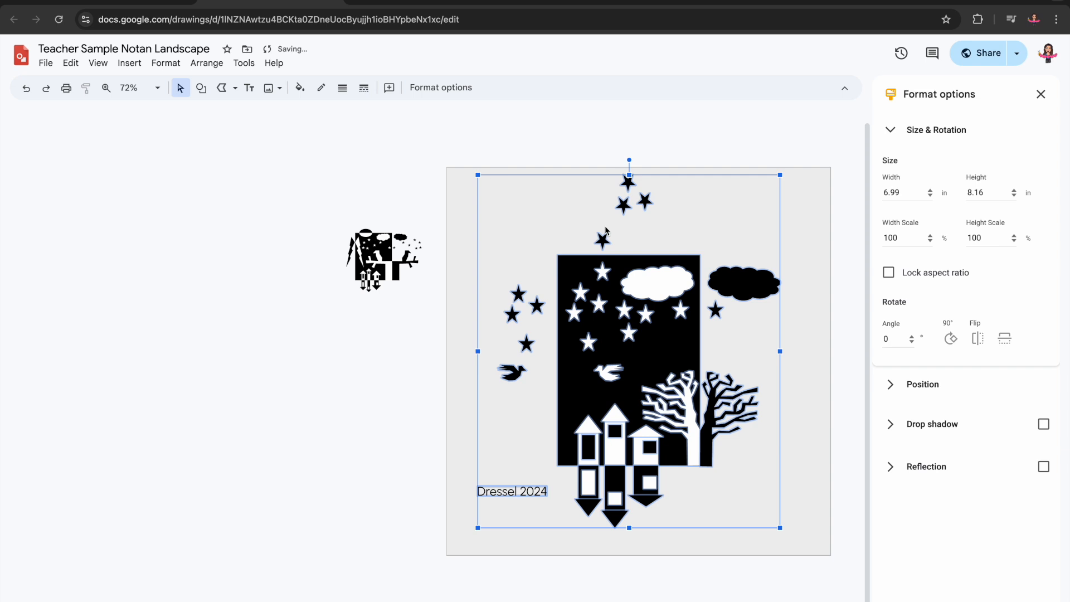
pyautogui.moveTo(641, 355); pyautogui.dragTo(657, 372)
pyautogui.click(351, 406)
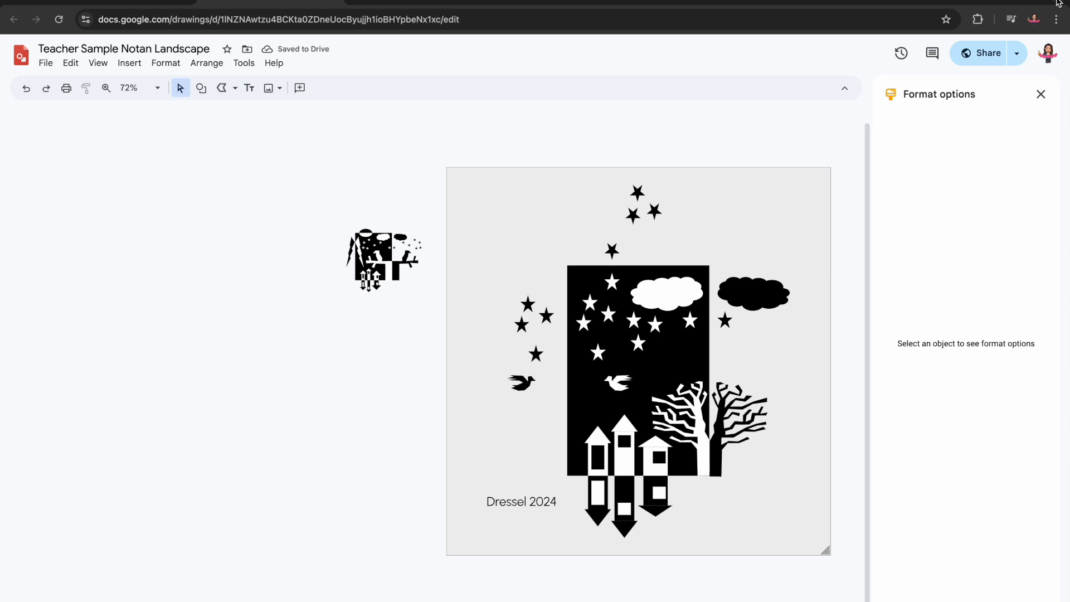
# Move the signature to the canvas's lower-left corner and change its text to the artist's full name and 2025
pyautogui.click(1040, 94)
pyautogui.scroll(3, 977, 279)
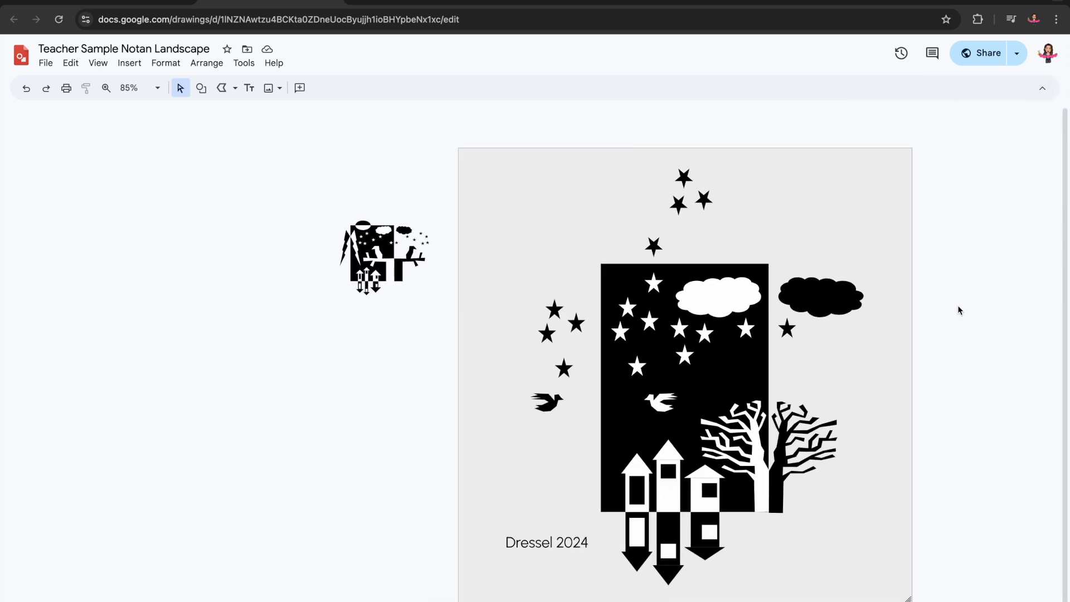
pyautogui.click(541, 543)
pyautogui.moveTo(540, 543); pyautogui.dragTo(503, 588)
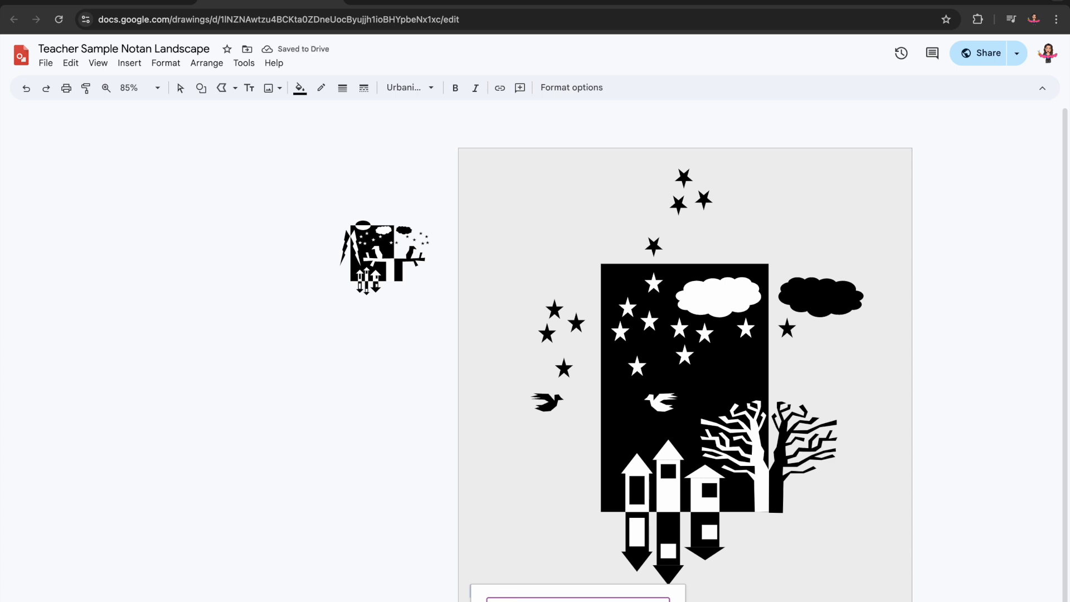
pyautogui.press('Return')
pyautogui.click(1006, 318)
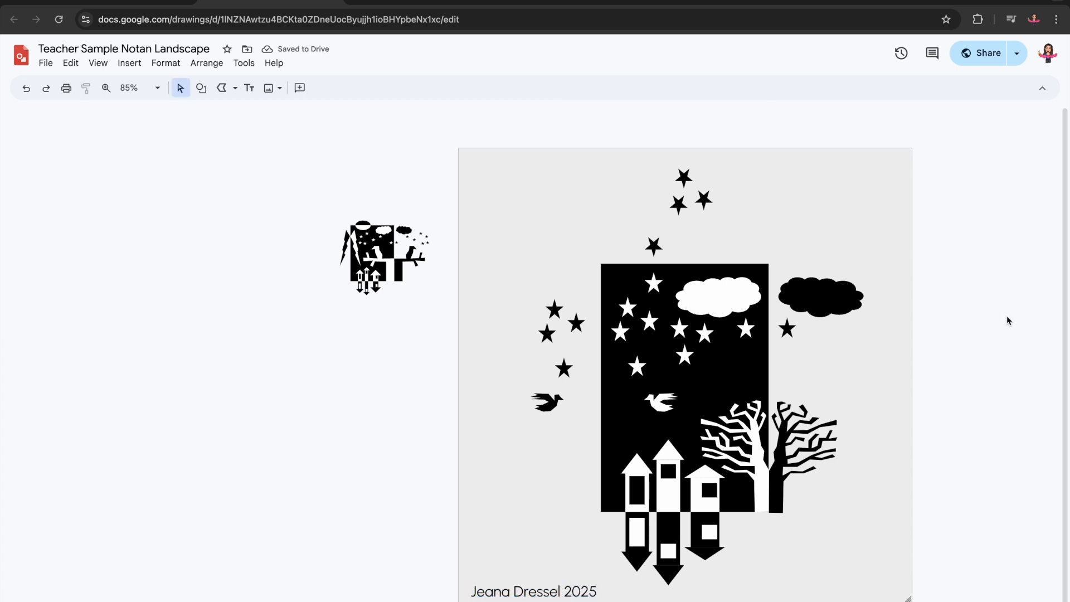
# Download the finished drawing as a JPEG image
pyautogui.click(45, 62)
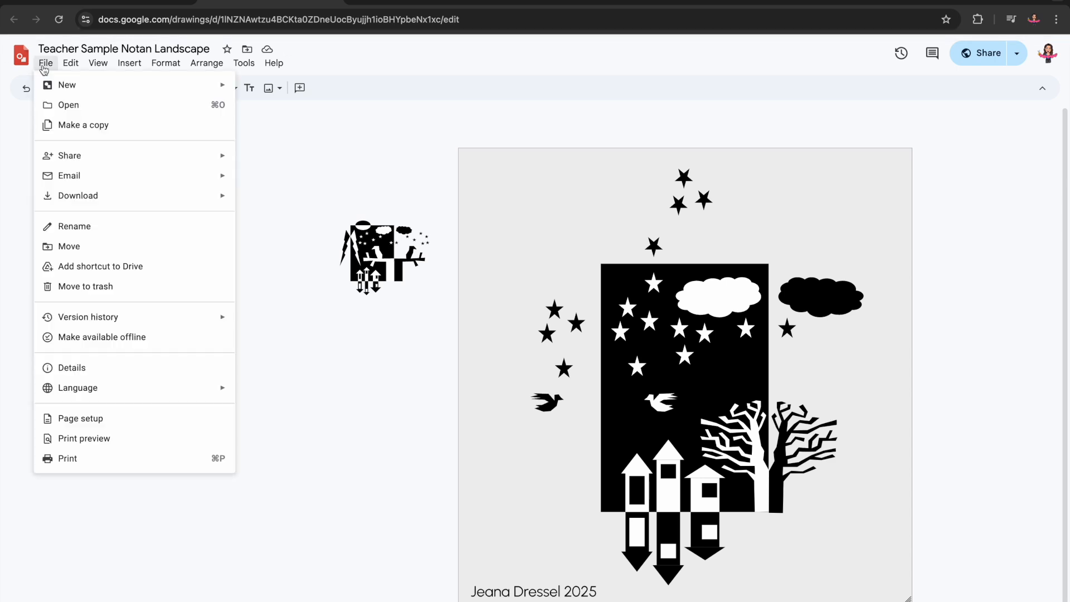
pyautogui.moveTo(92, 200)
pyautogui.click(271, 221)
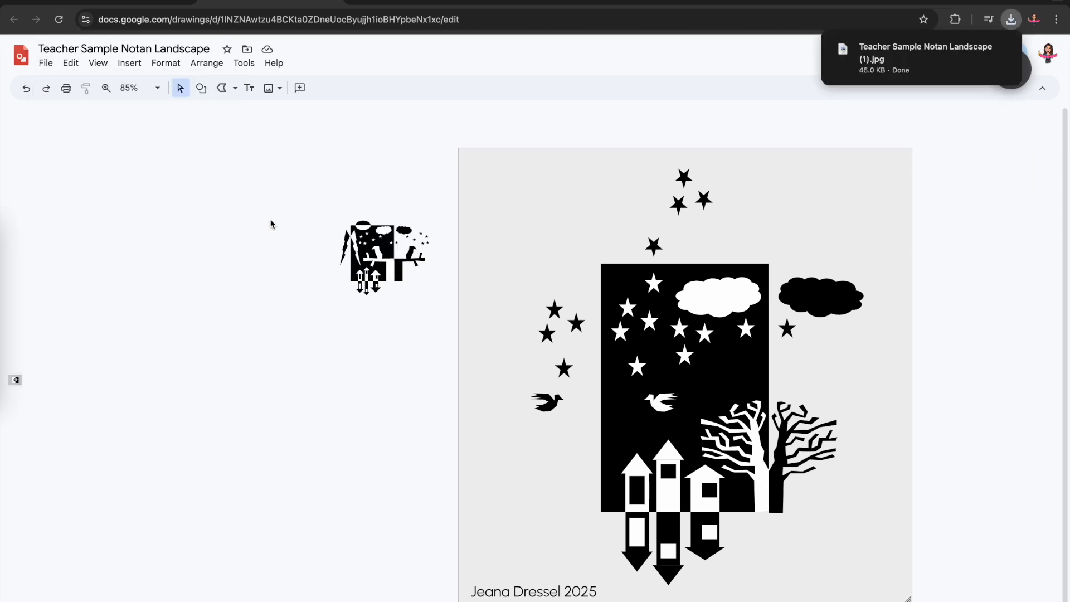